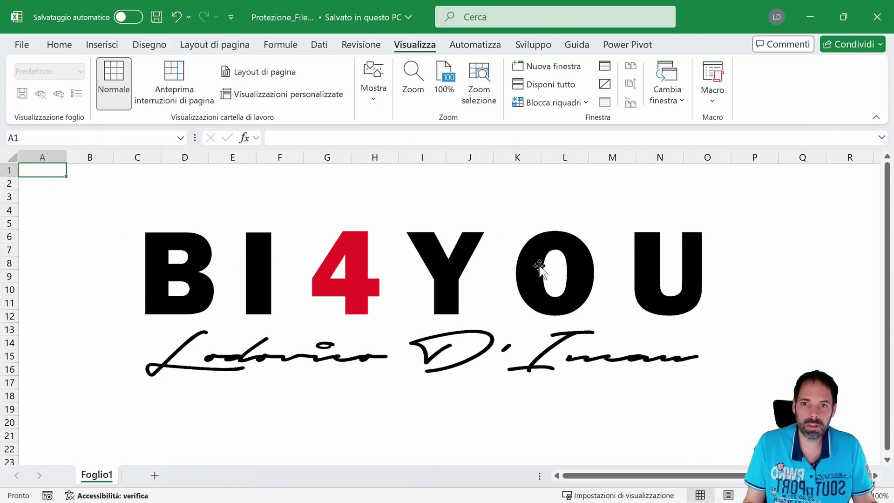
- Open the workbook's folder in File Explorer and arrange it beside the Excel window
key("super+e")
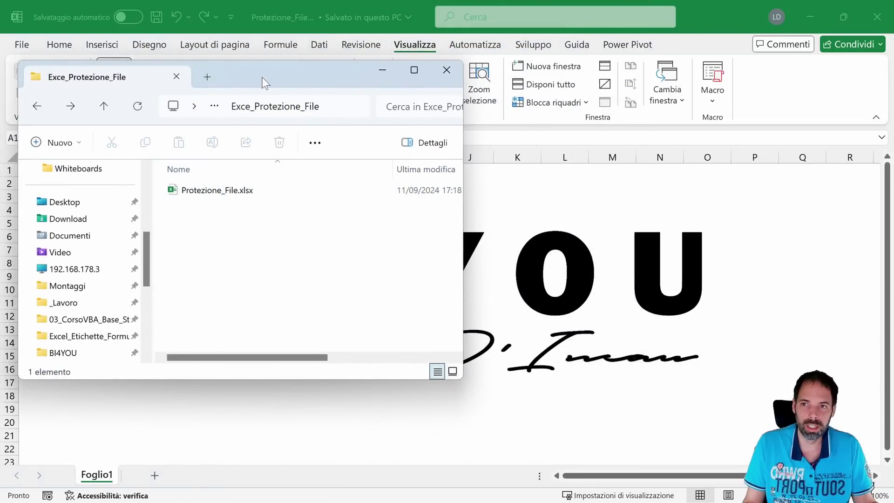
left_click_drag(264, 82, 339, 82)
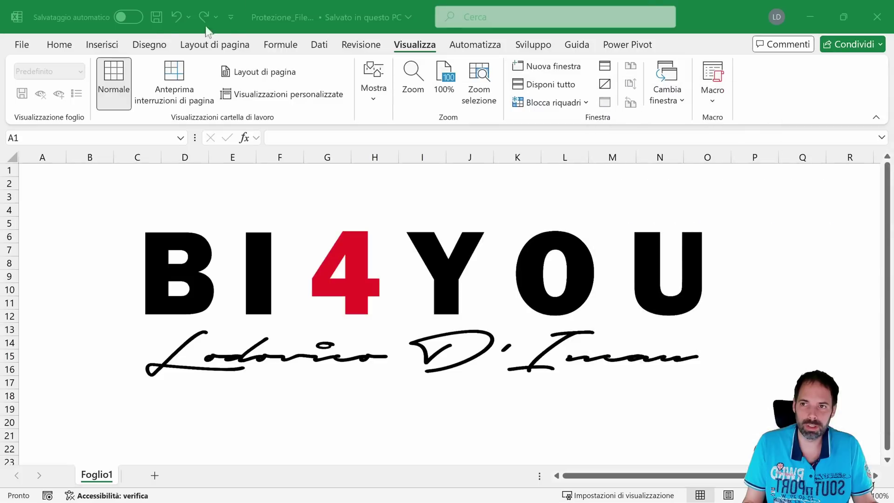
left_click(156, 19)
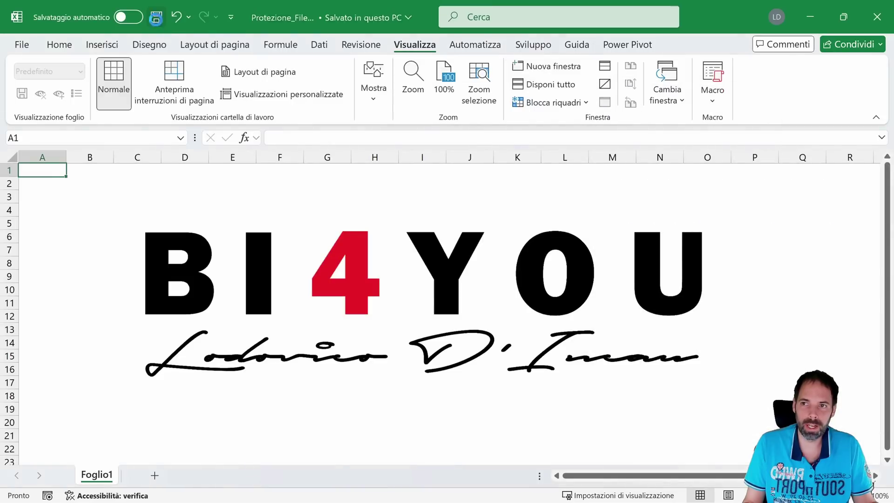
left_click_drag(884, 88, 370, 58)
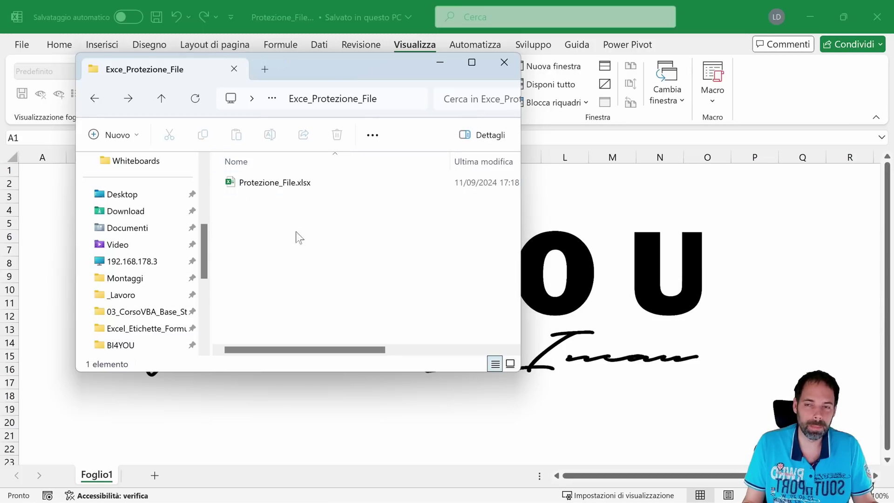
mouse_move(323, 66)
left_mouse_down()
mouse_move(635, 95)
mouse_move(893, 95)
left_mouse_up()
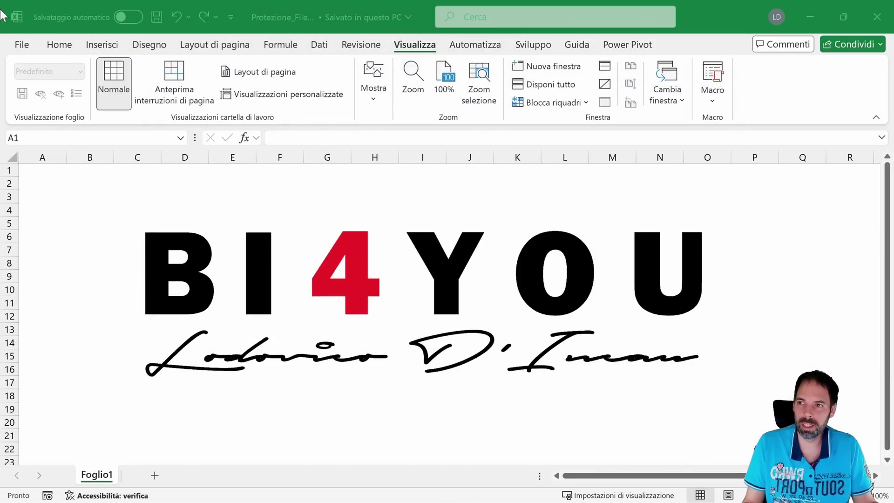
left_click(25, 44)
- Enable 'Crea sempre una copia di backup' in Opzioni generali and overwrite Protezione_File.xlsx
left_click(25, 43)
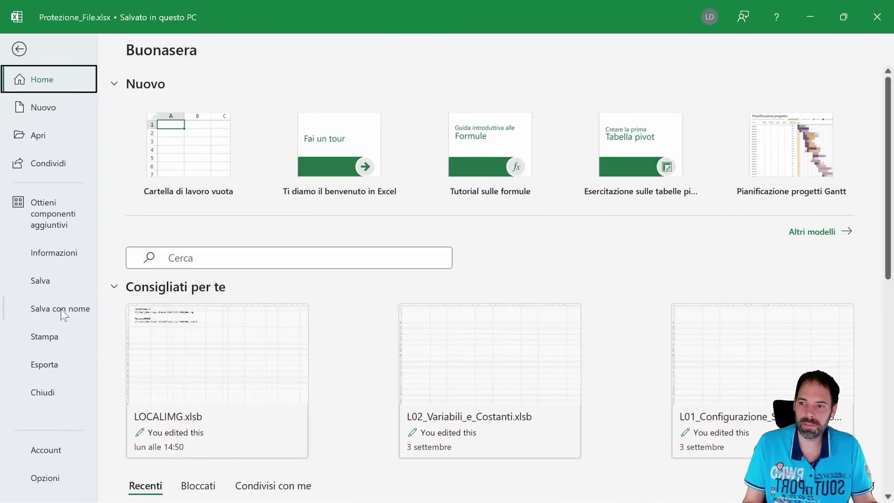
left_click(65, 317)
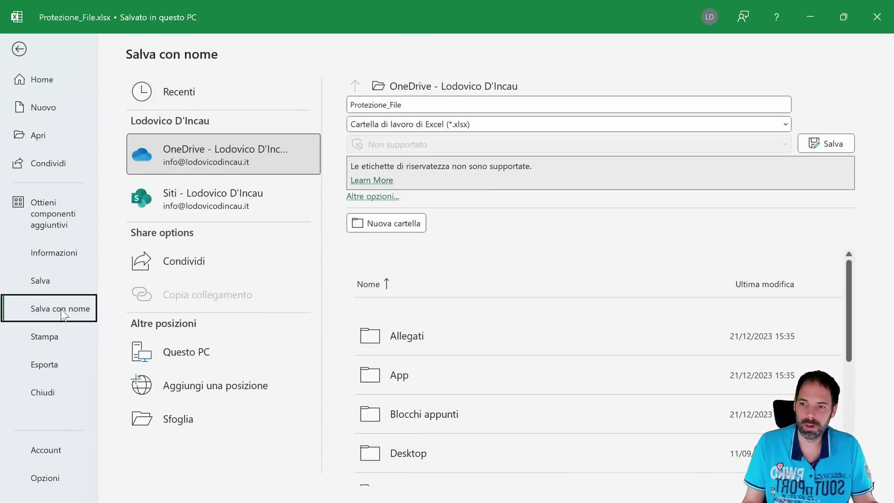
left_click(219, 422)
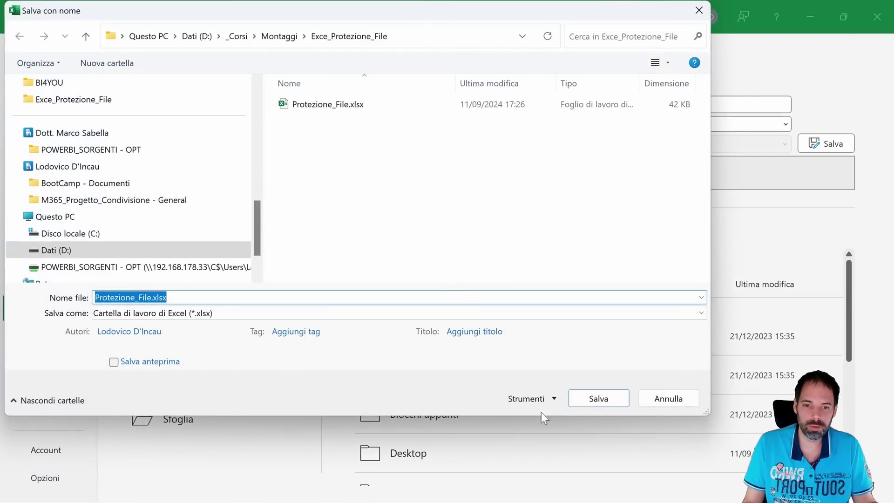
left_click(545, 398)
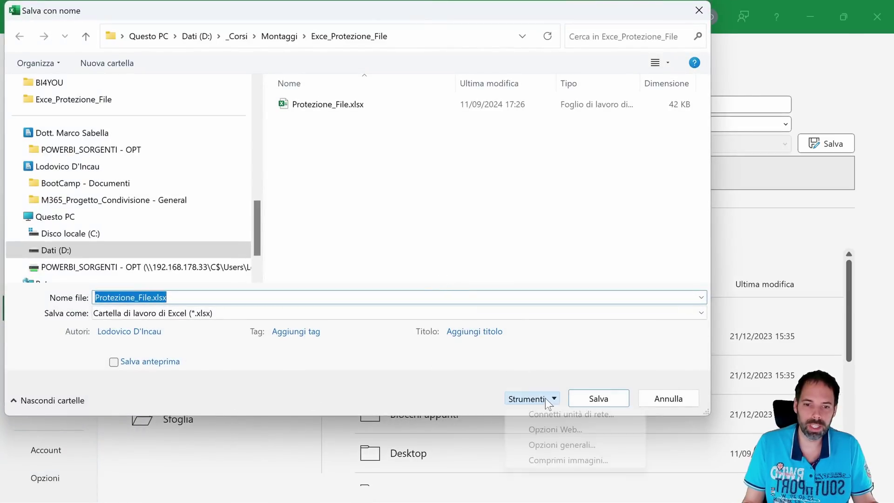
left_click(561, 445)
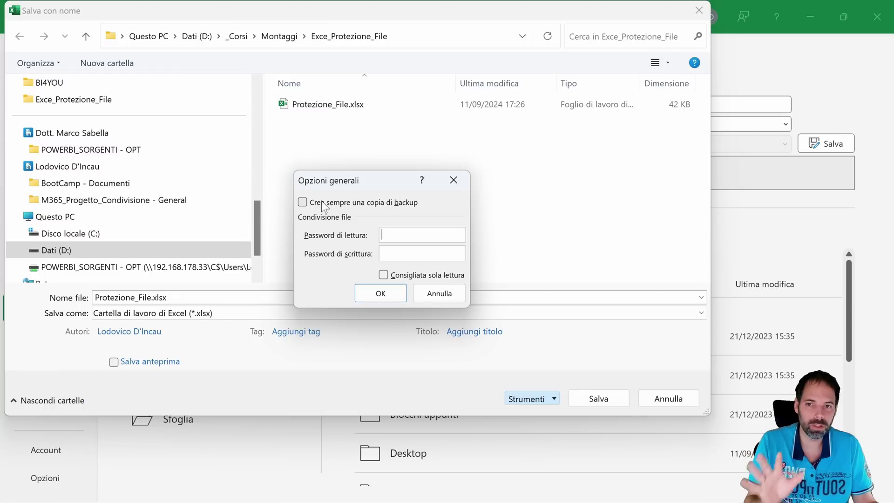
left_click(321, 202)
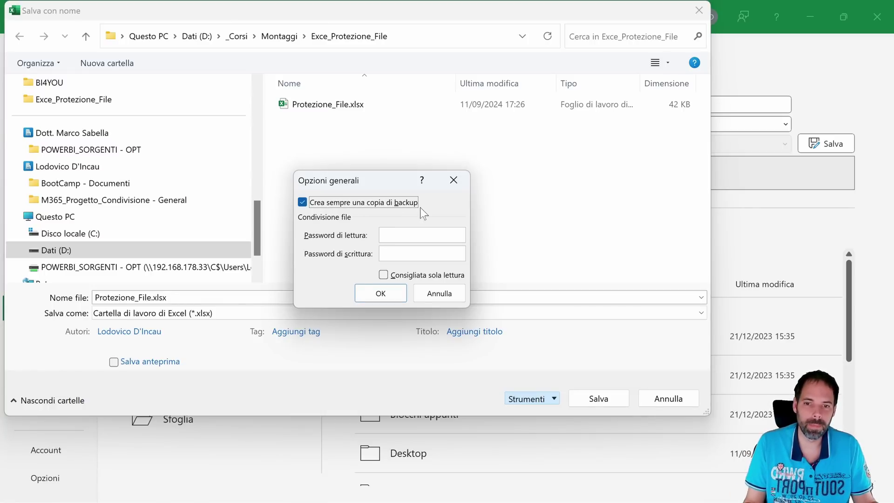
left_click(380, 301)
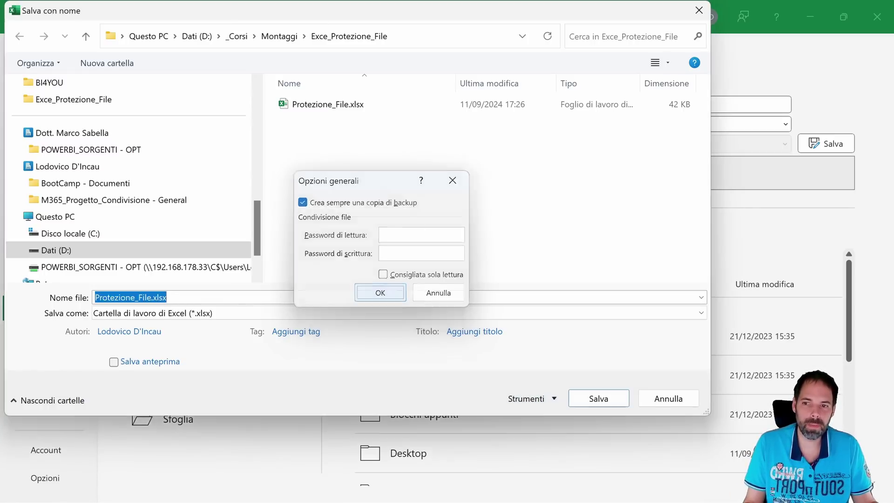
left_click(587, 402)
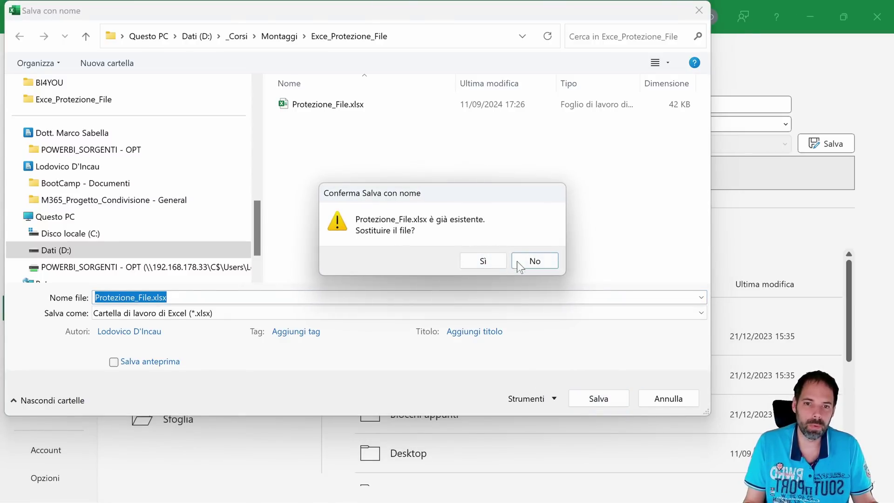
left_click(482, 260)
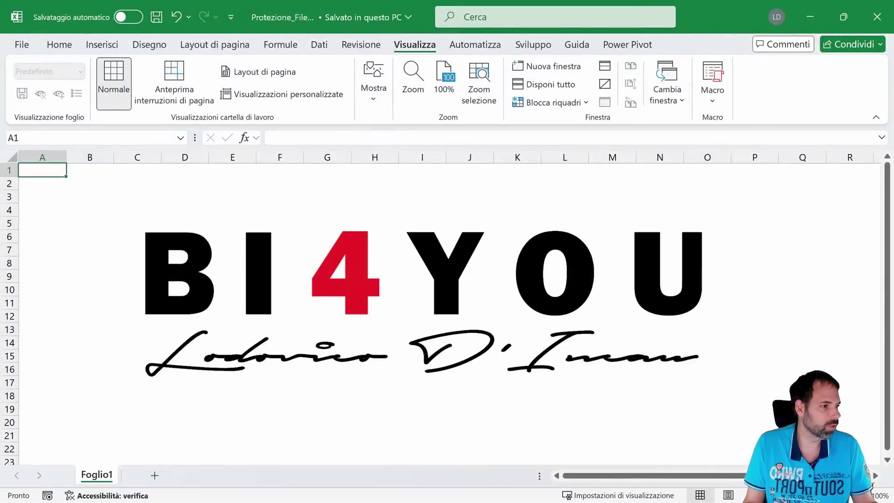
- Maximize the Exce_Protezione_File folder and show the details pane for the new backup file
key("alt+Tab")
left_click_drag(523, 84, 439, 90)
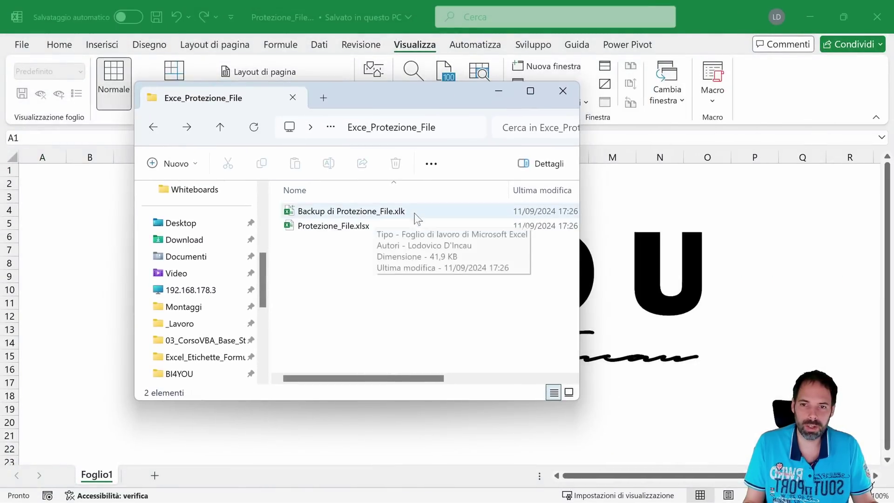
left_click(329, 215)
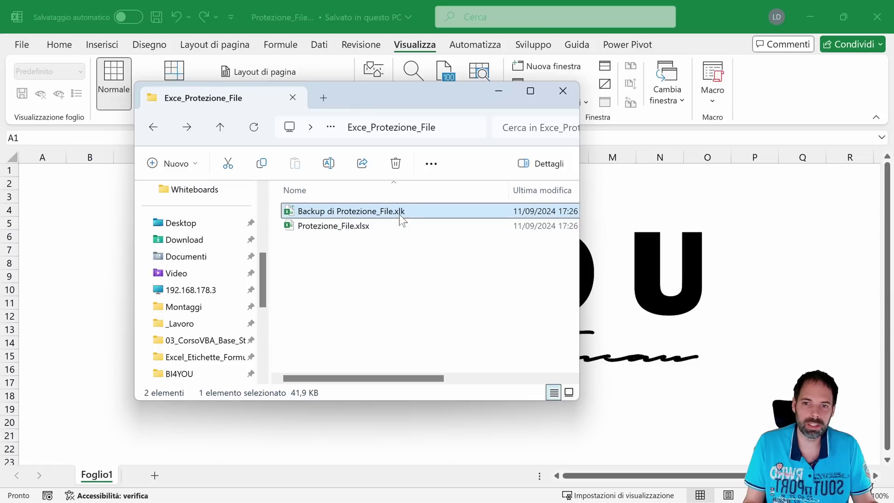
double_click(446, 97)
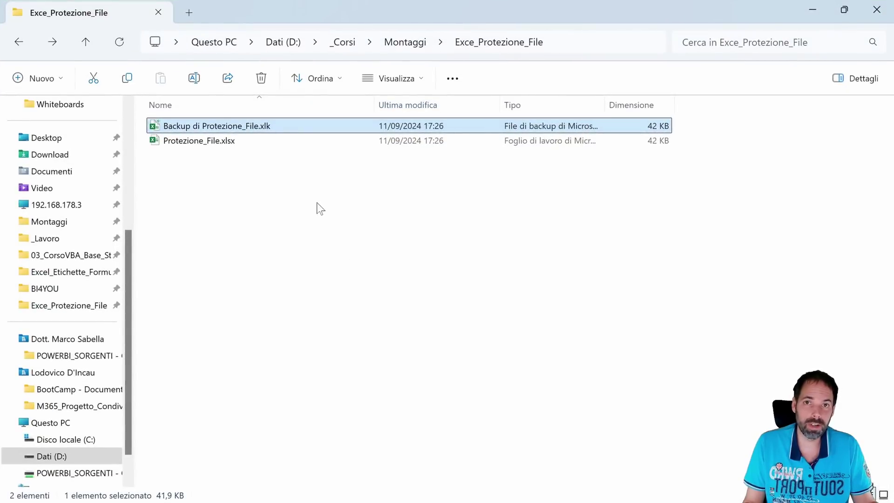
left_click(855, 78)
- Make sure file name extensions are shown in the folder's view options
left_click(331, 177)
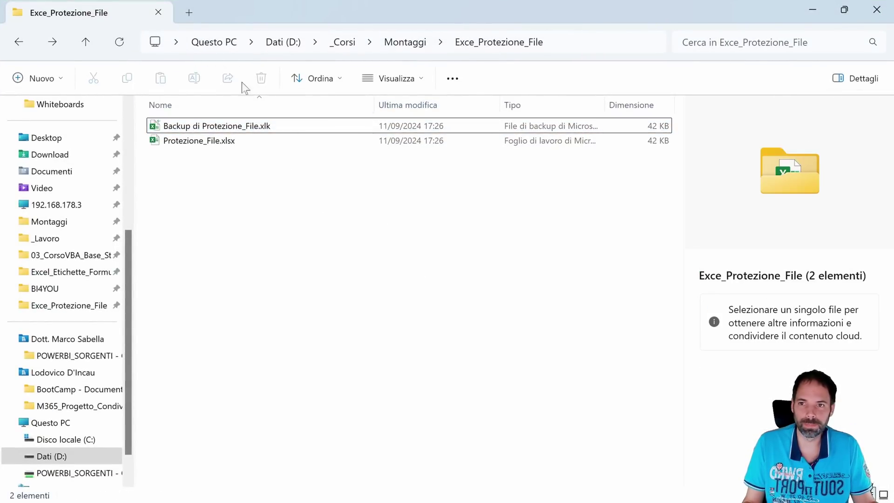
key("Tab")
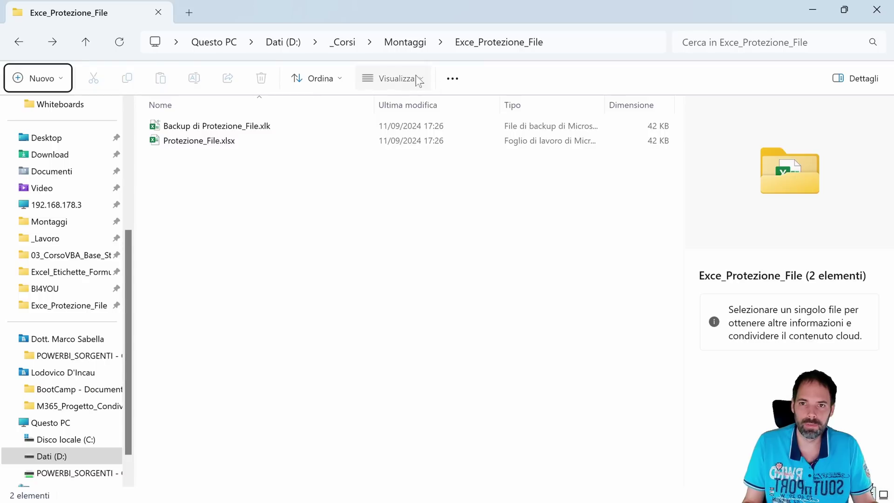
left_click(417, 79)
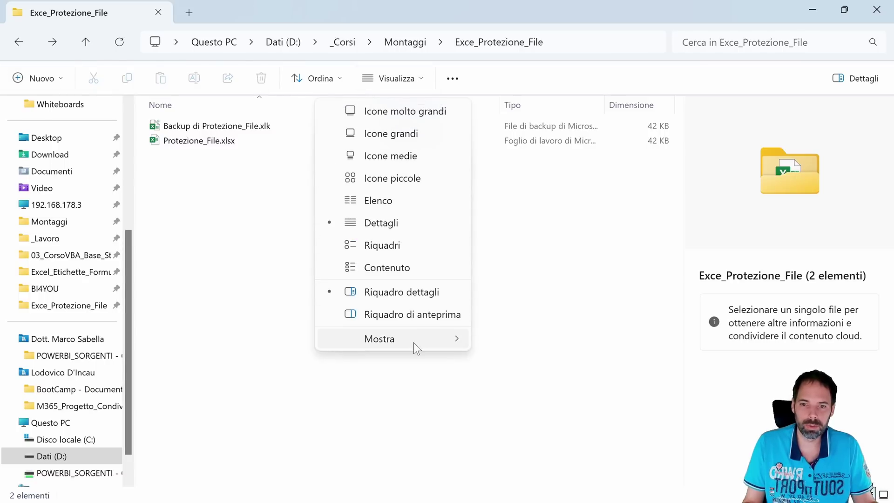
mouse_move(391, 339)
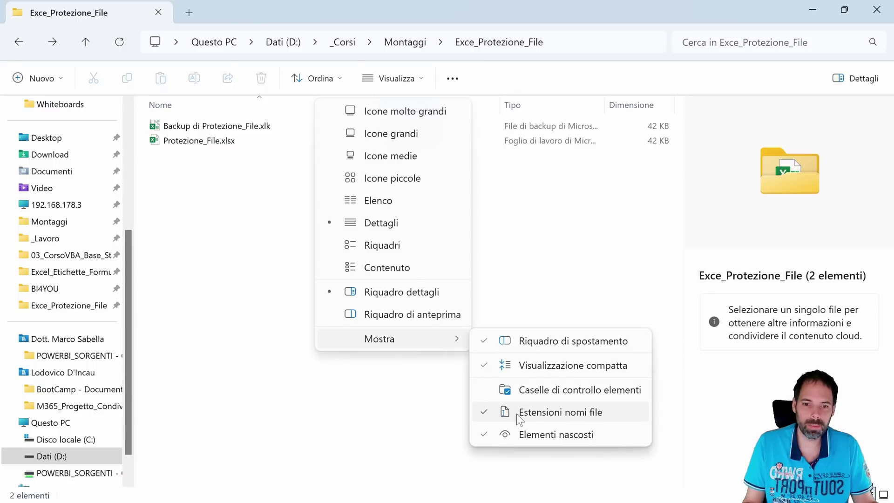
mouse_move(560, 412)
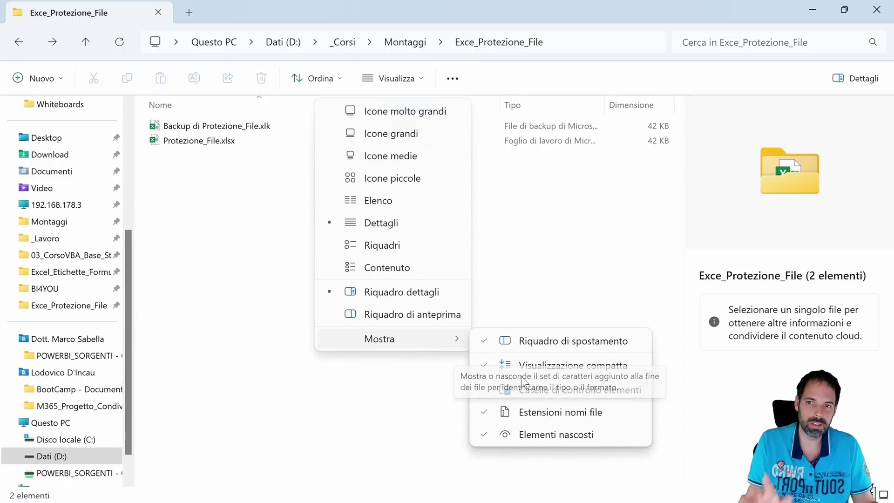
left_click(261, 185)
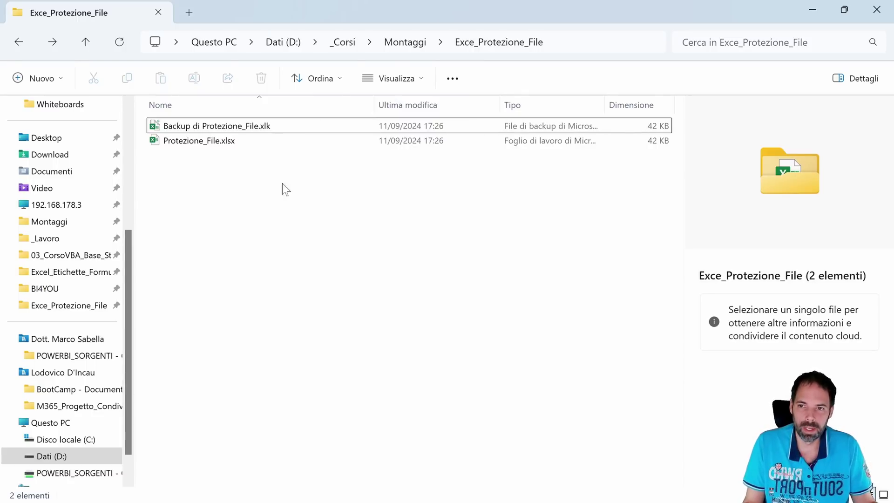
- Duplicate Backup di Protezione_File.xlk and rename the copy to Protezione_File_Copia.xlsx
left_click(225, 127)
key("ctrl+c")
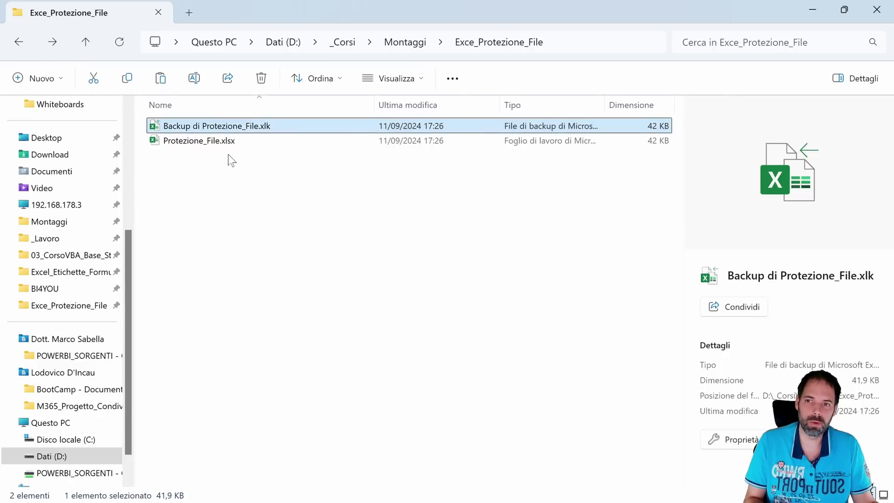
key("ctrl+v")
key("F2")
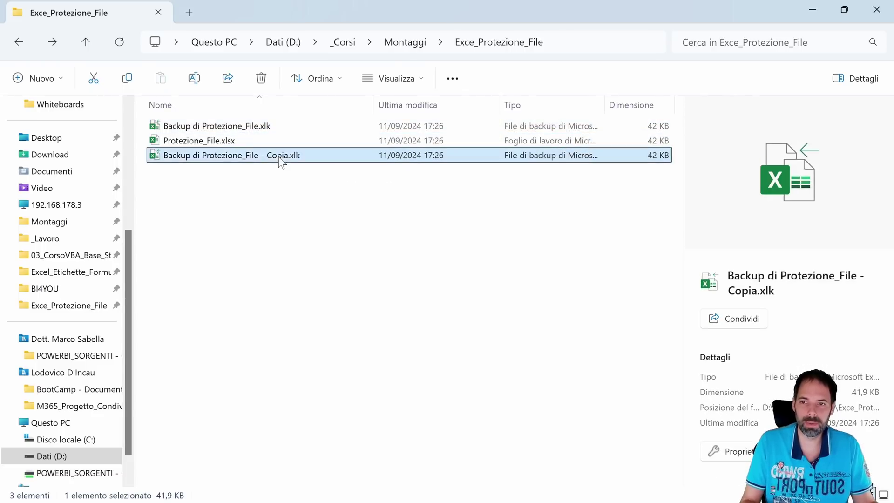
type("Protezione_File_Cop")
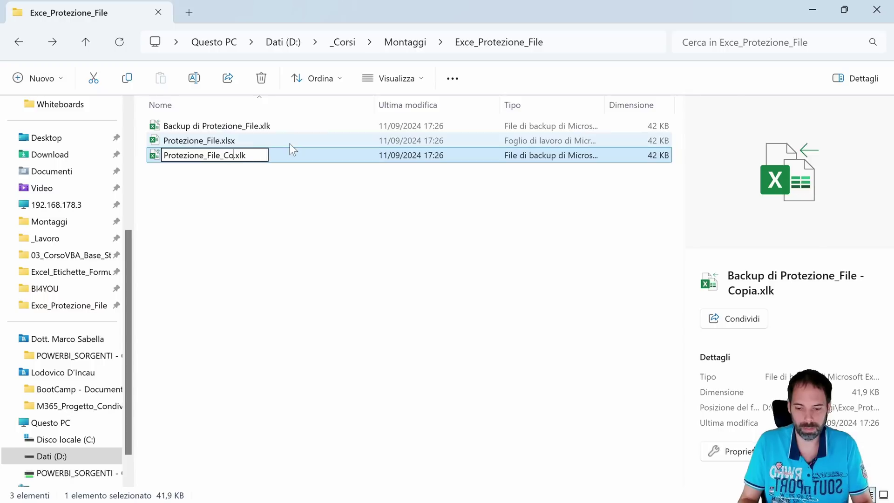
type("ia")
key("Return")
key("F2")
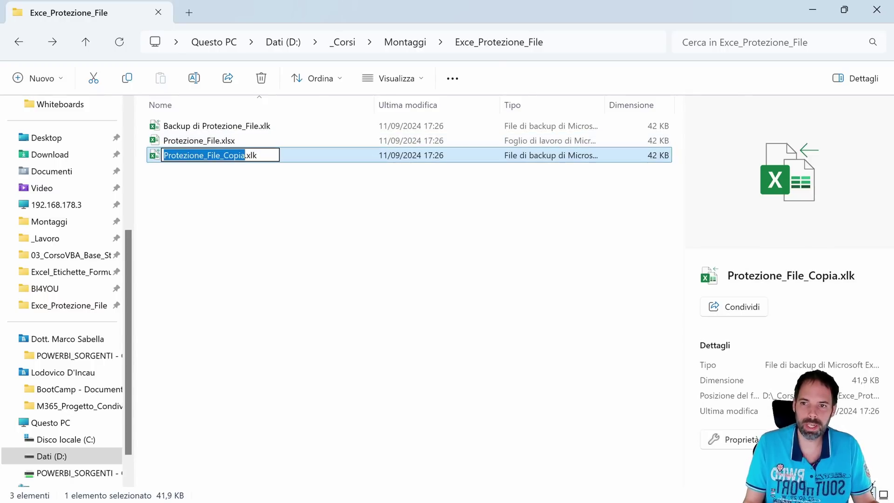
key("End")
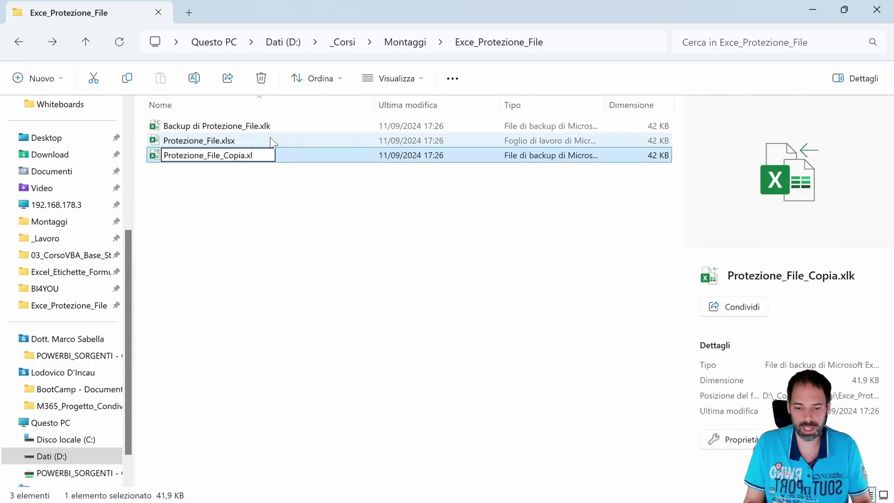
key("Return")
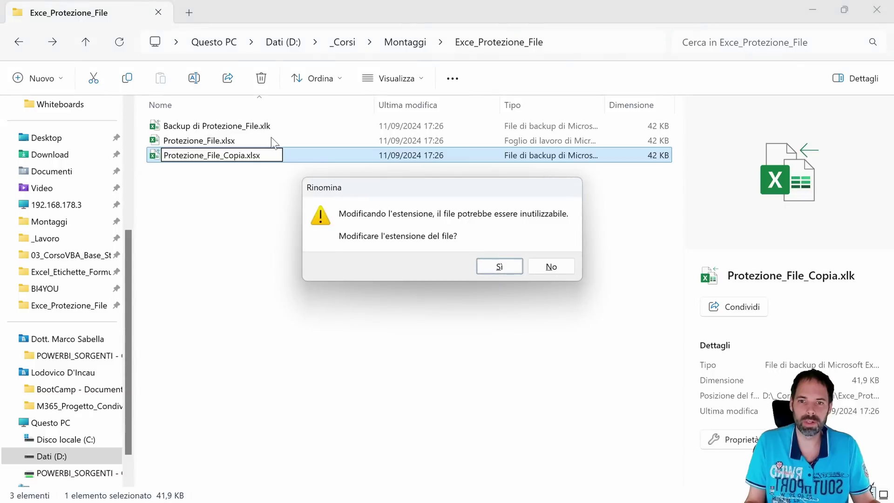
left_click(499, 267)
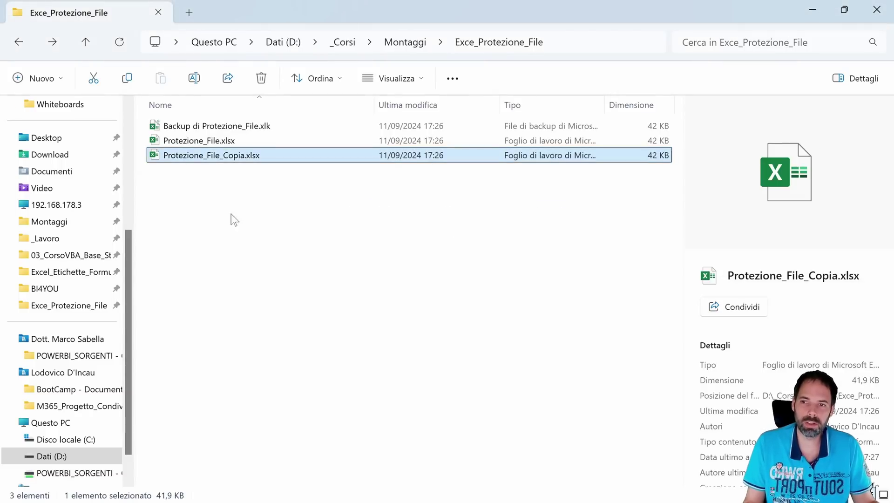
left_click(246, 228)
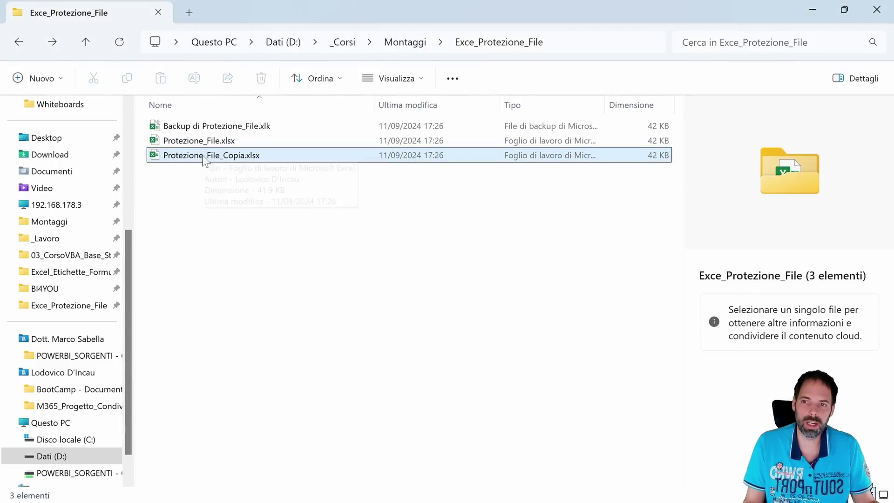
- Open Protezione_File_Copia.xlsx in Excel to check it, then close it and return to the folder
double_click(204, 156)
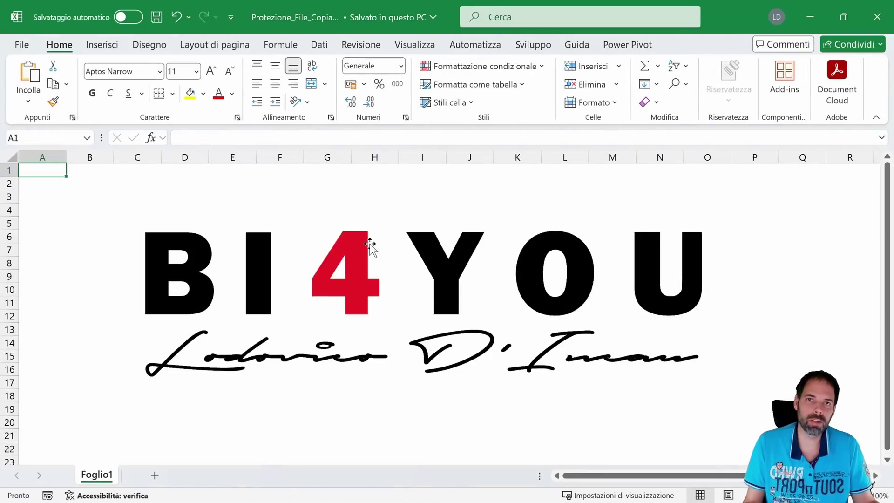
left_click(870, 17)
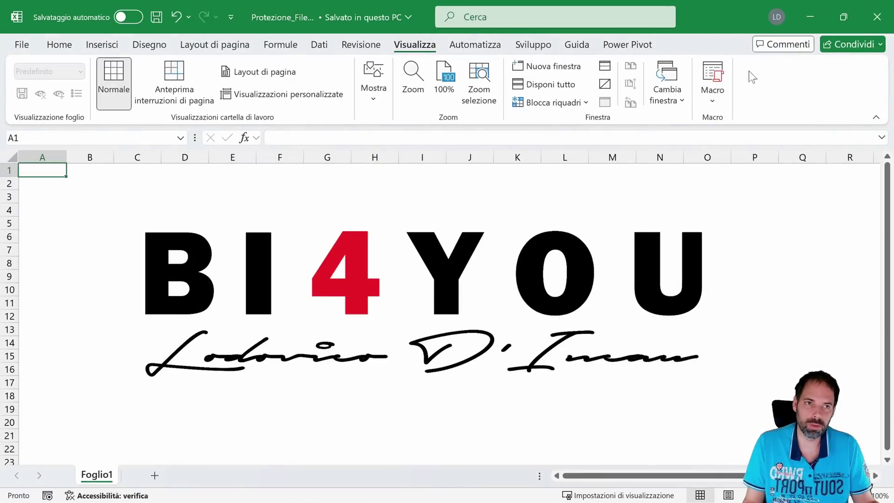
left_click(811, 15)
left_click(244, 269)
- Compare details of the .xlk backup, Protezione_File.xlsx and Protezione_File_Copia.xlsx, then reopen the workbook
left_click(217, 126)
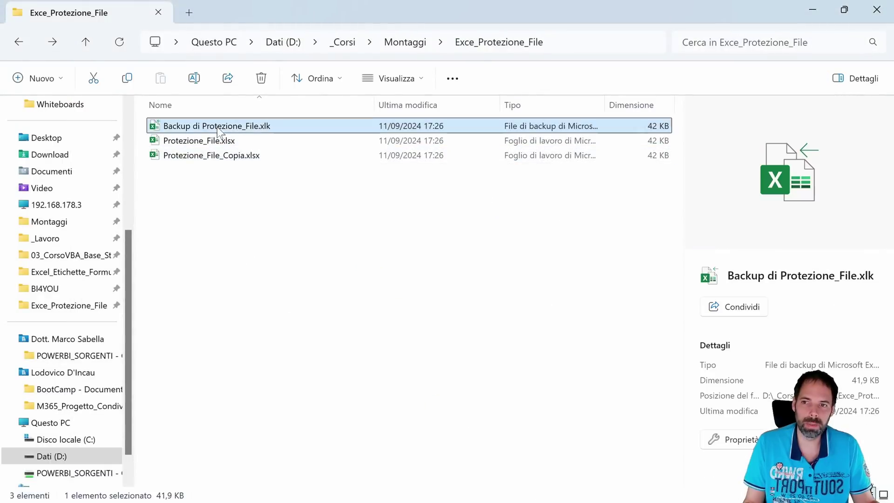
left_click(260, 230)
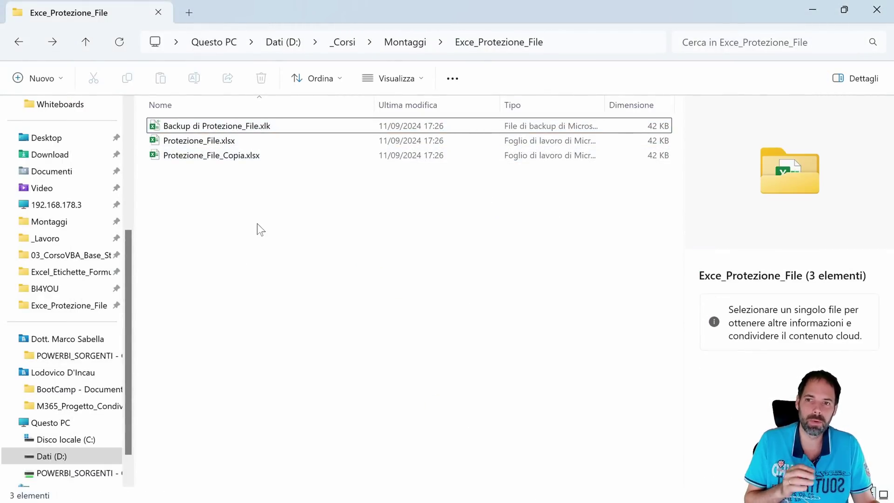
left_click(224, 125)
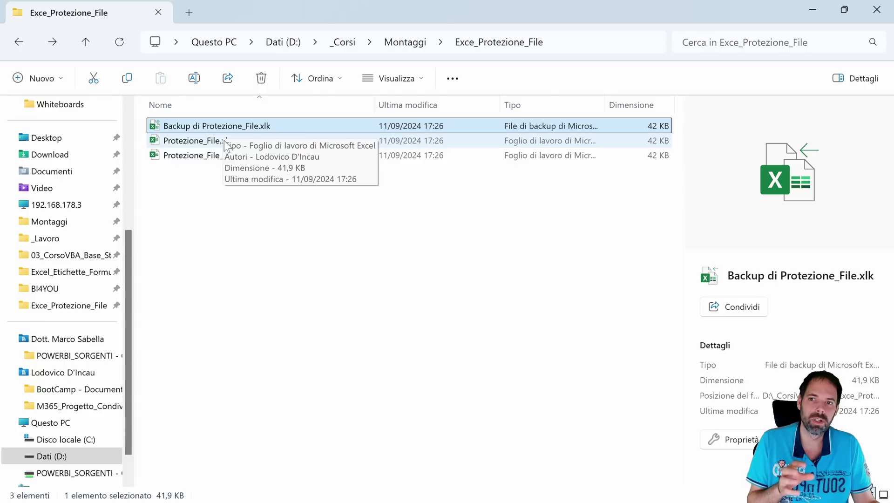
left_click(224, 142)
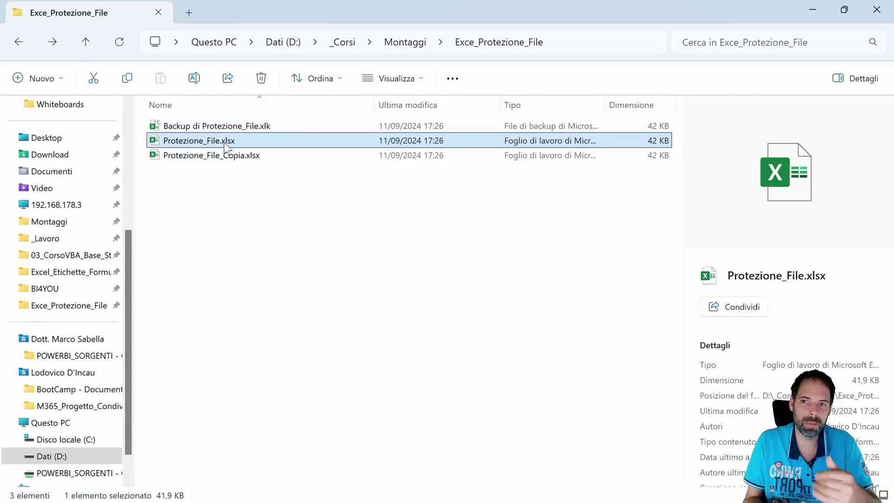
key("Up")
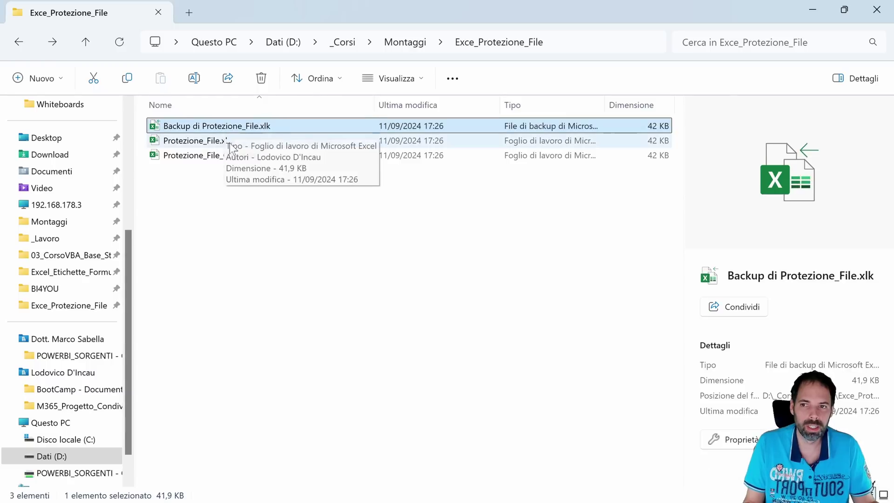
left_click(215, 142)
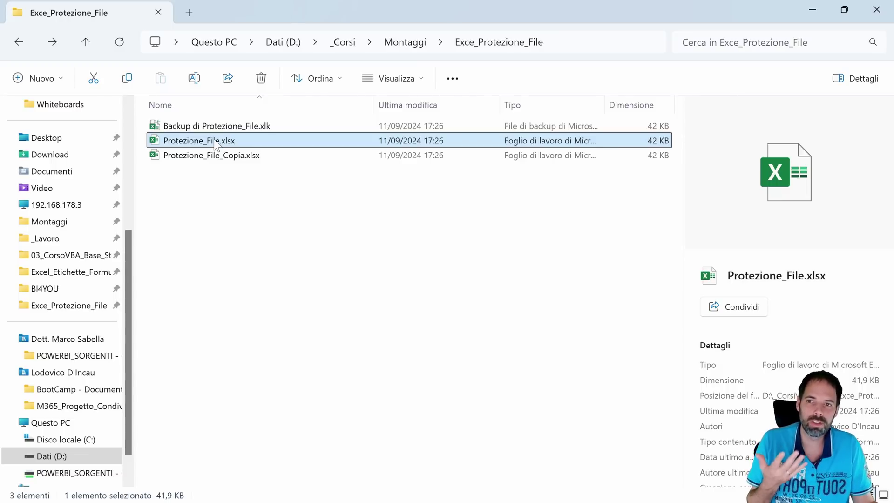
left_click(228, 173)
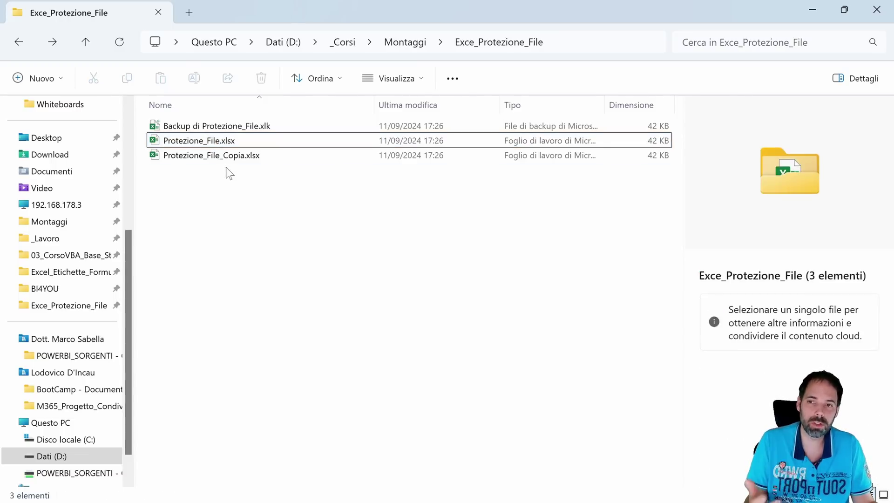
left_click(225, 127)
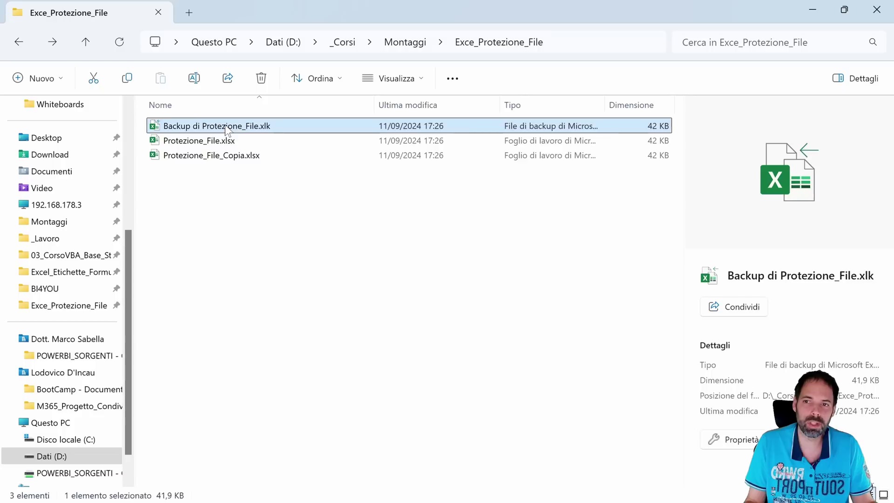
left_click(250, 174)
left_click(245, 158)
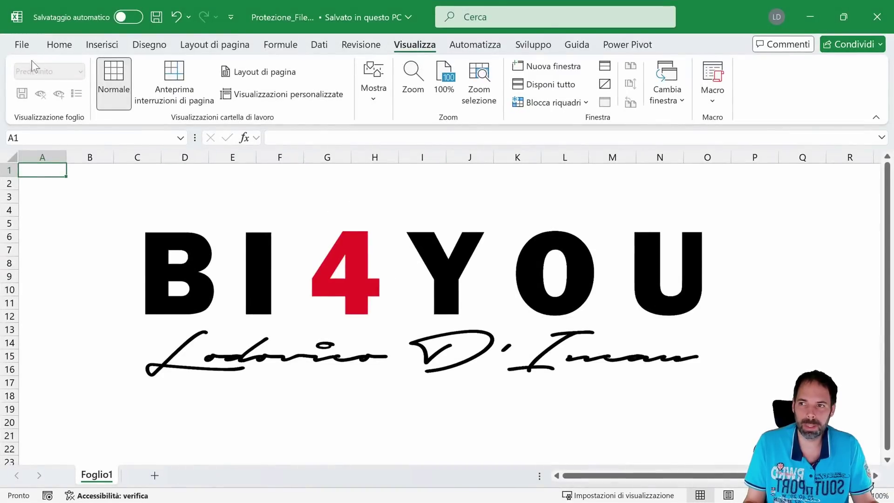
- Open Opzioni generali from the Save As dialog and turn off the backup copy option
left_click(20, 46)
left_click(60, 308)
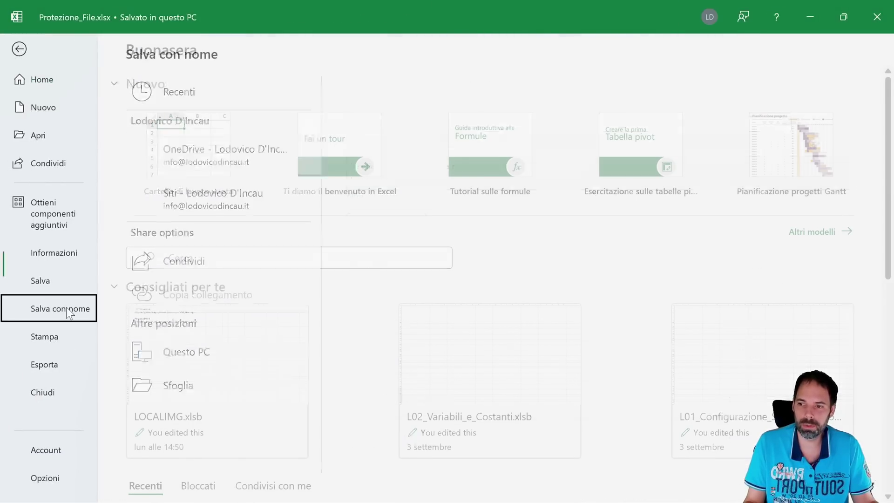
left_click(193, 420)
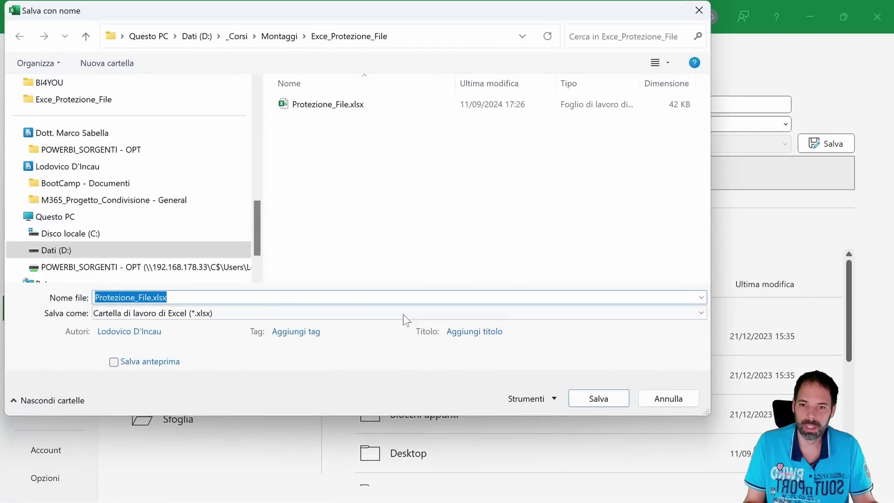
left_click(528, 398)
left_click(547, 444)
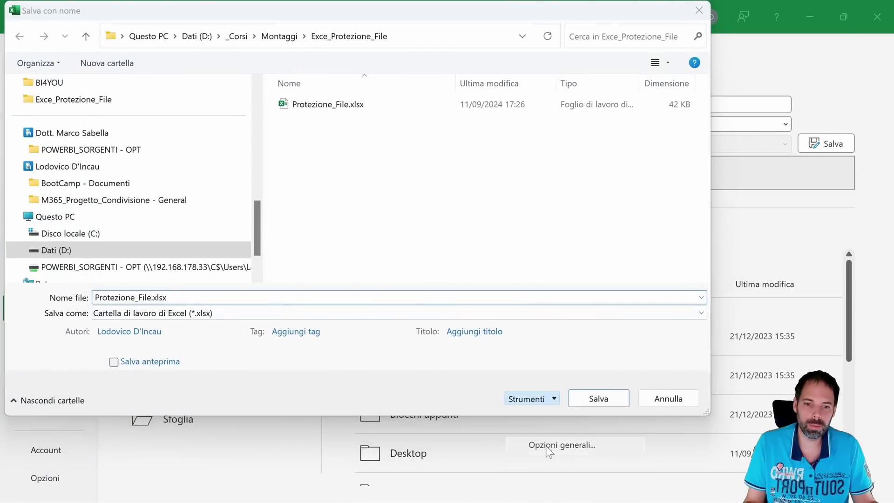
left_click(316, 205)
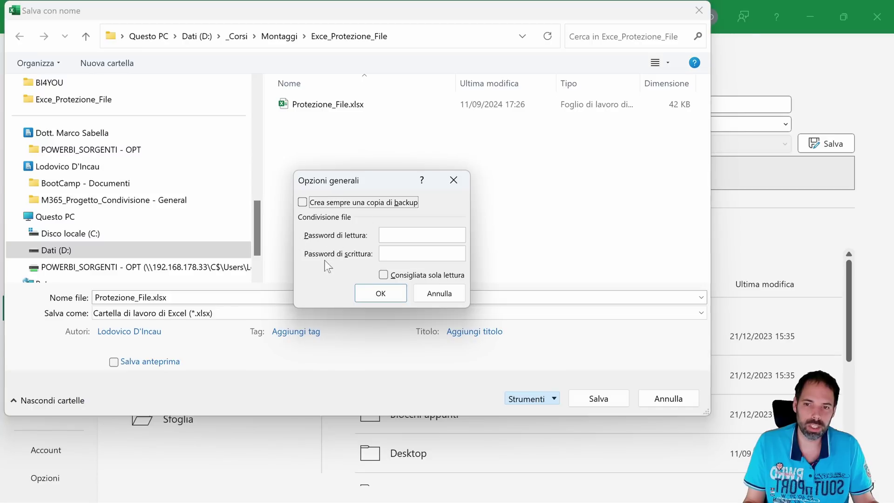
- Enter and confirm a password to open, then overwrite Protezione_File.xlsx
key("Tab")
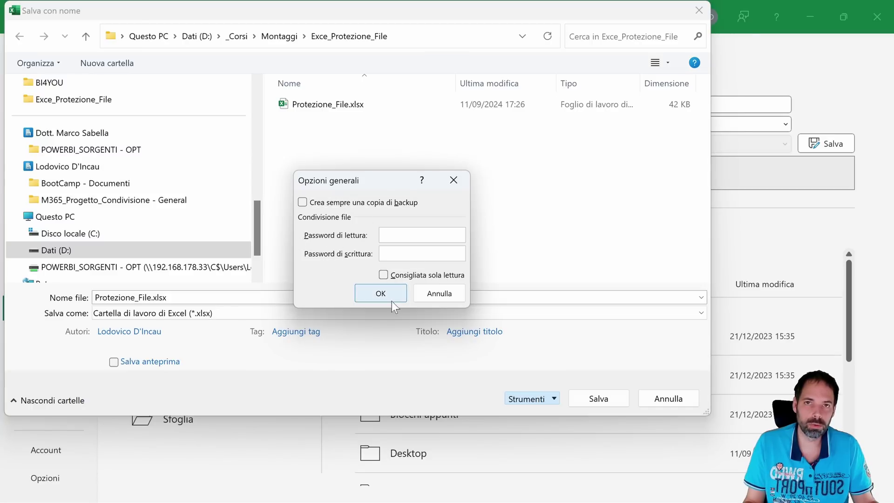
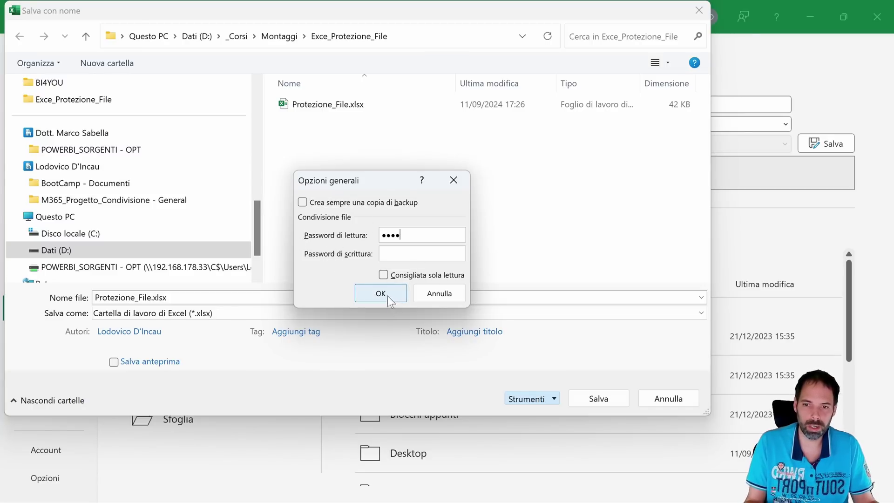
left_click(381, 294)
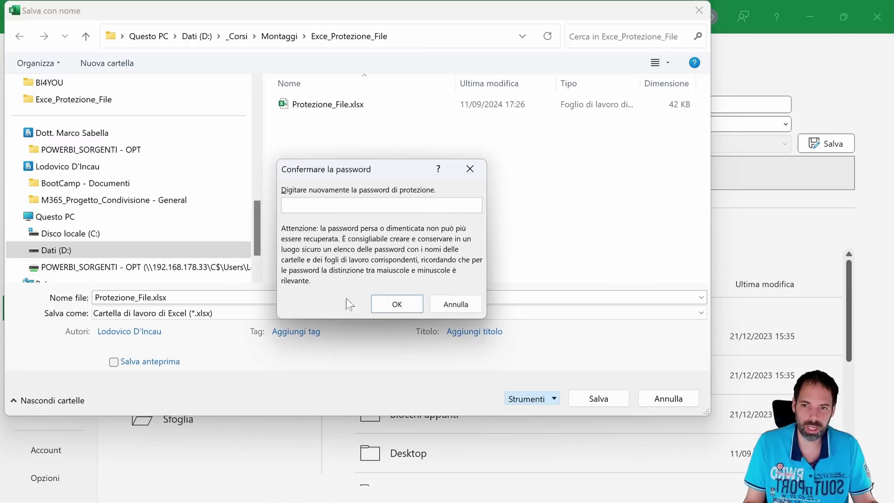
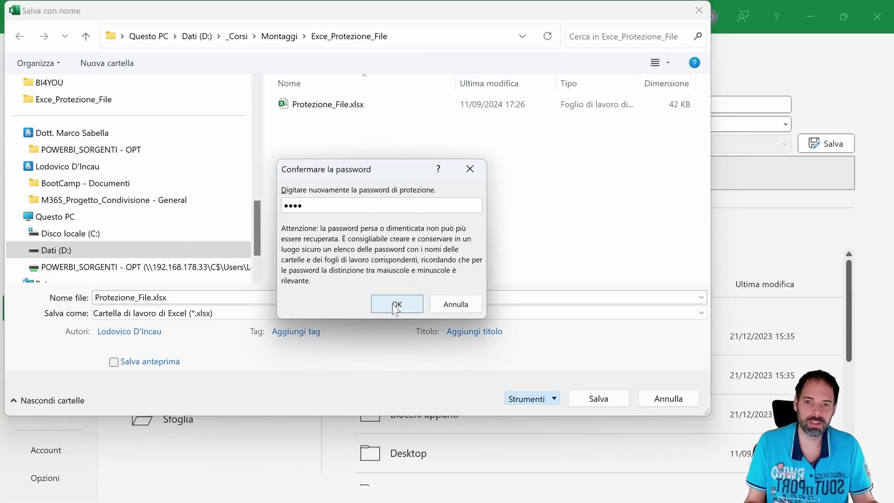
left_click(396, 305)
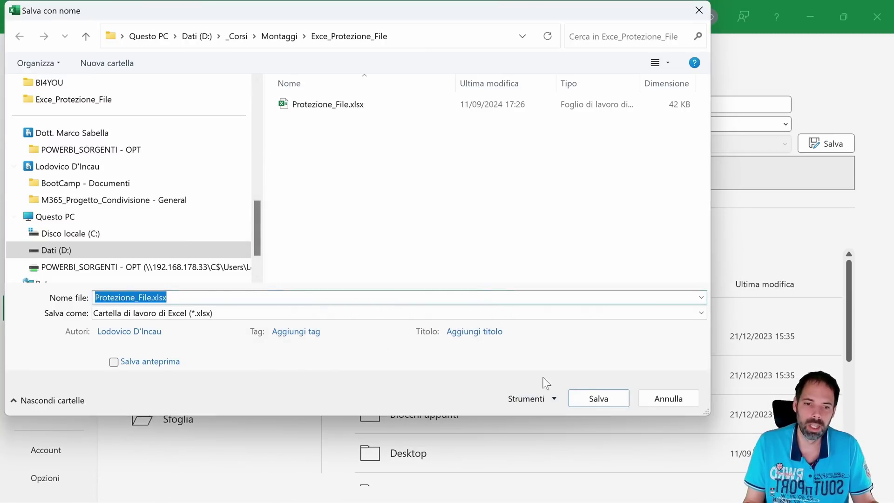
left_click(595, 396)
left_click(464, 265)
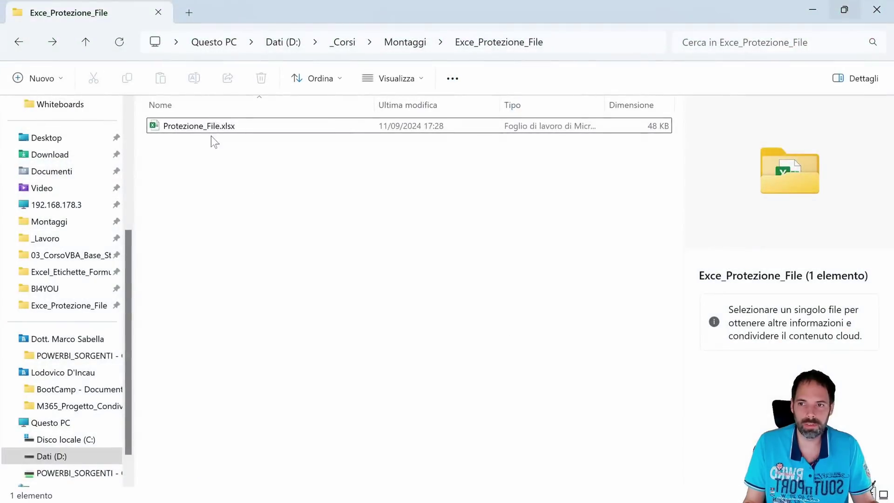
- Try opening Protezione_File.xlsx with a wrong password, then reopen it with the correct one
double_click(205, 127)
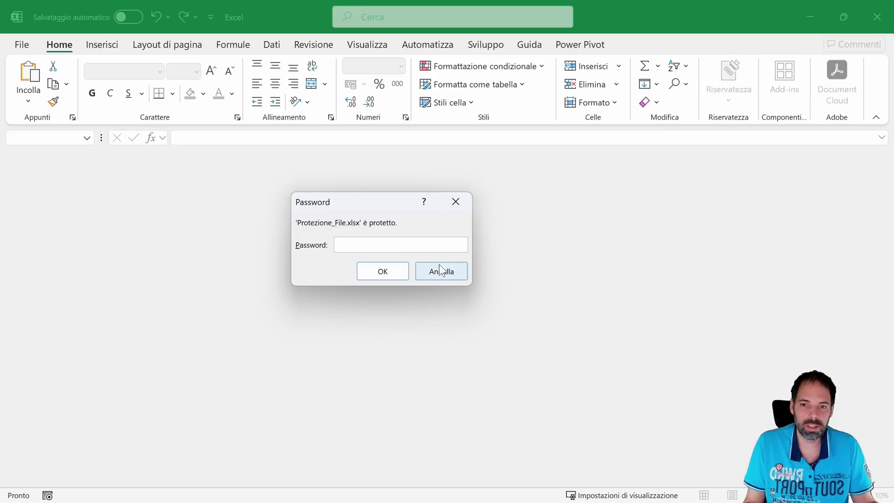
left_click(382, 270)
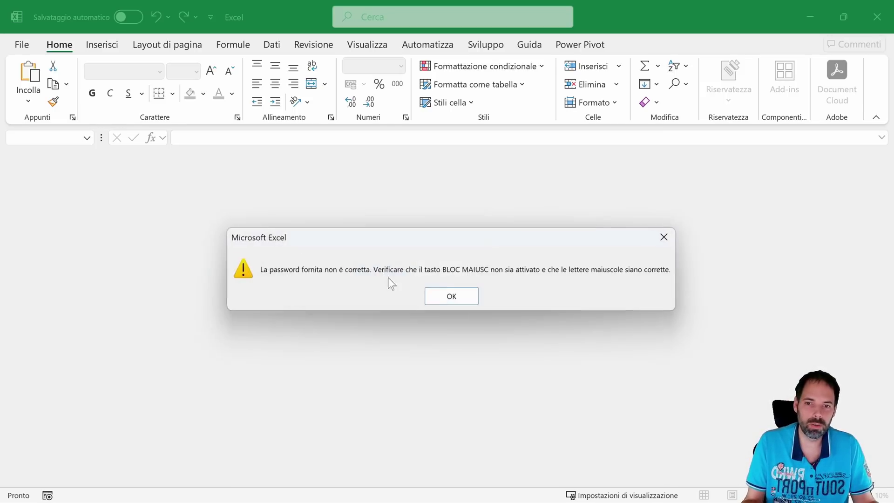
left_click(450, 296)
left_click(877, 17)
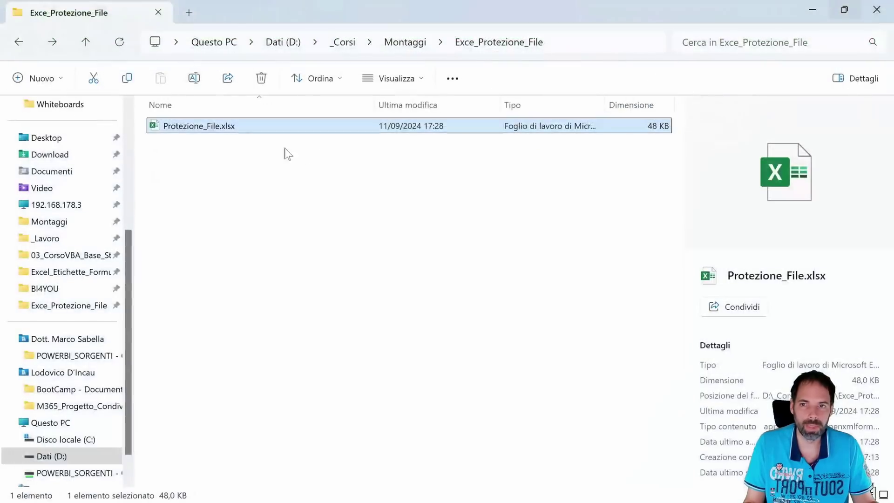
double_click(209, 126)
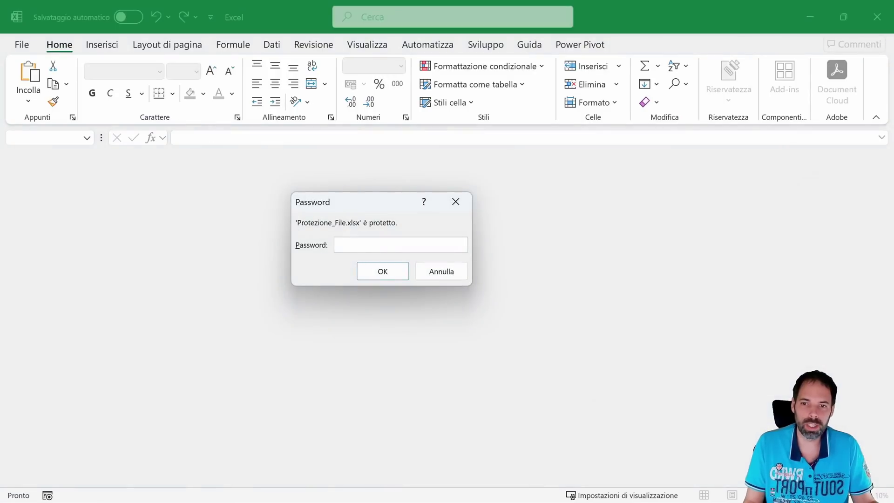
left_click(370, 272)
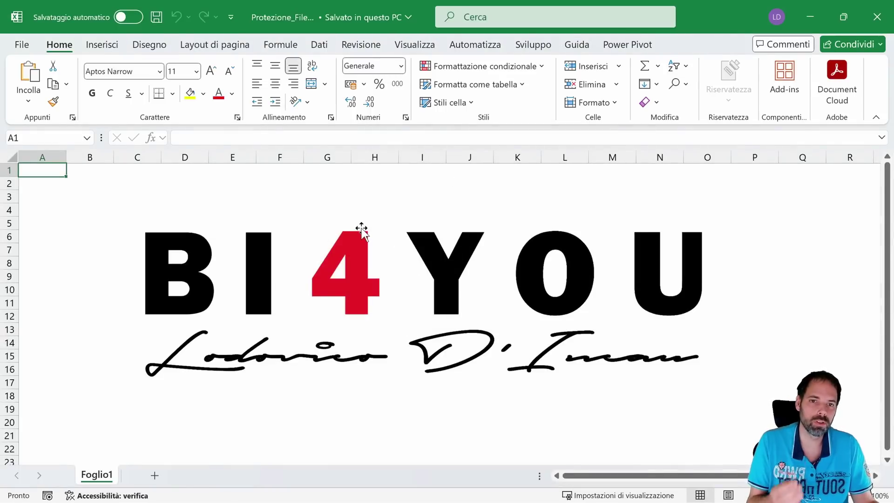
- Open Opzioni generali from the Save As dialog, leaving the open-password field empty
left_click(26, 45)
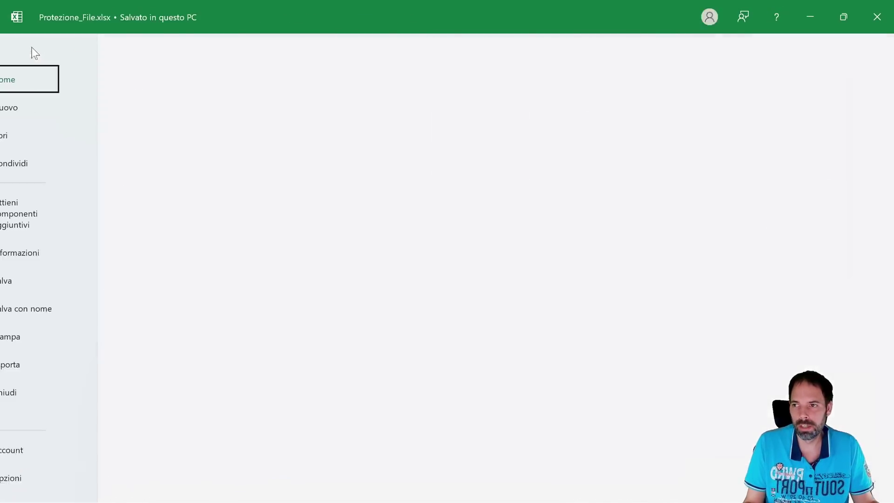
left_click(61, 308)
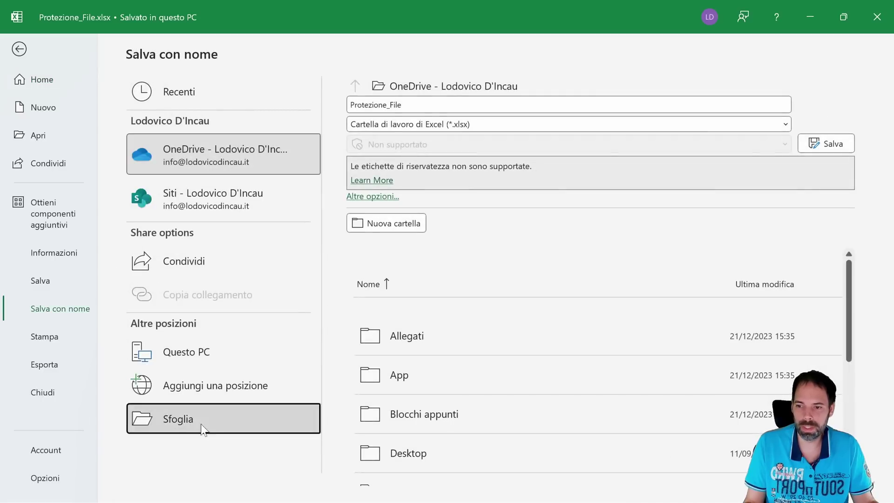
left_click(200, 422)
left_click(555, 398)
left_click(563, 443)
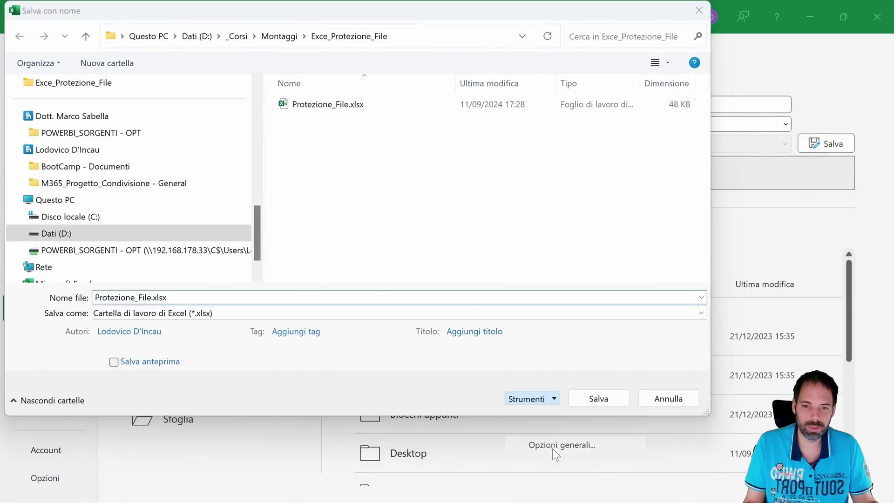
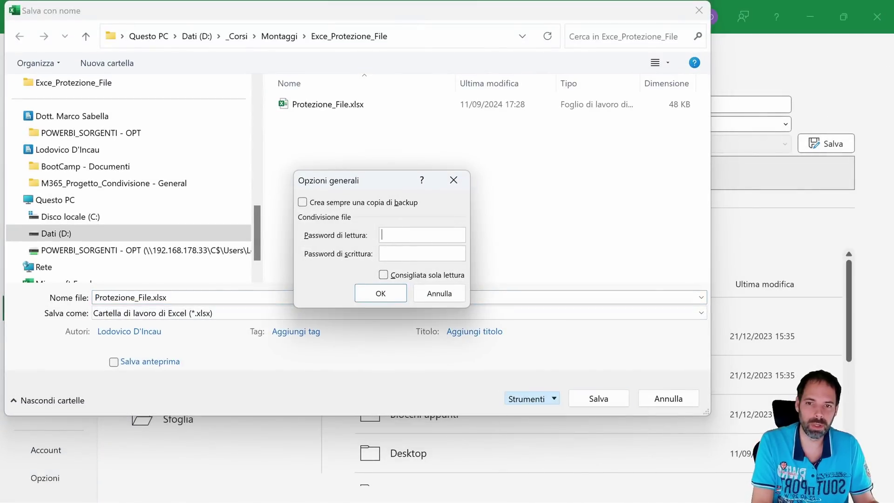
- Set and confirm a password to modify, overwrite Protezione_File.xlsx, and close Excel
left_click(398, 253)
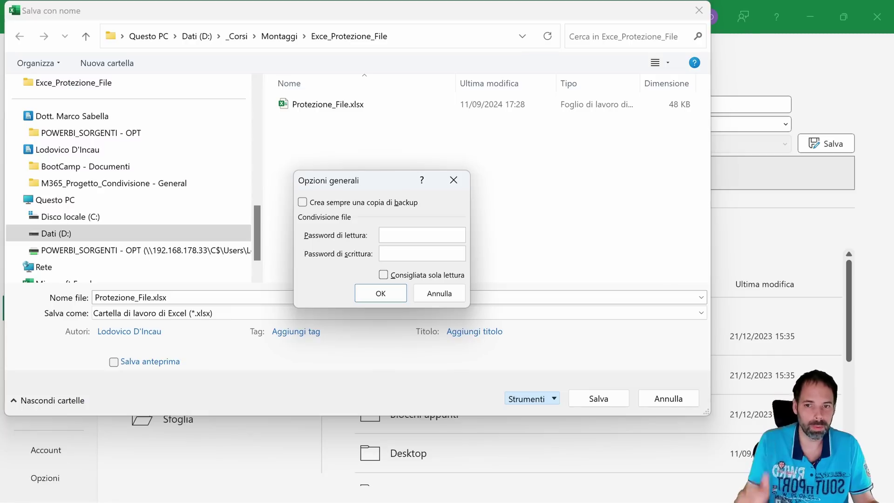
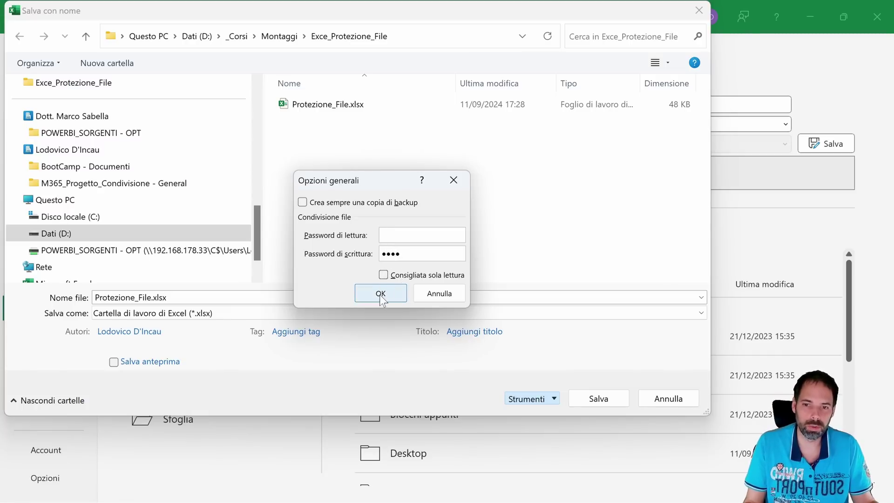
left_click(381, 297)
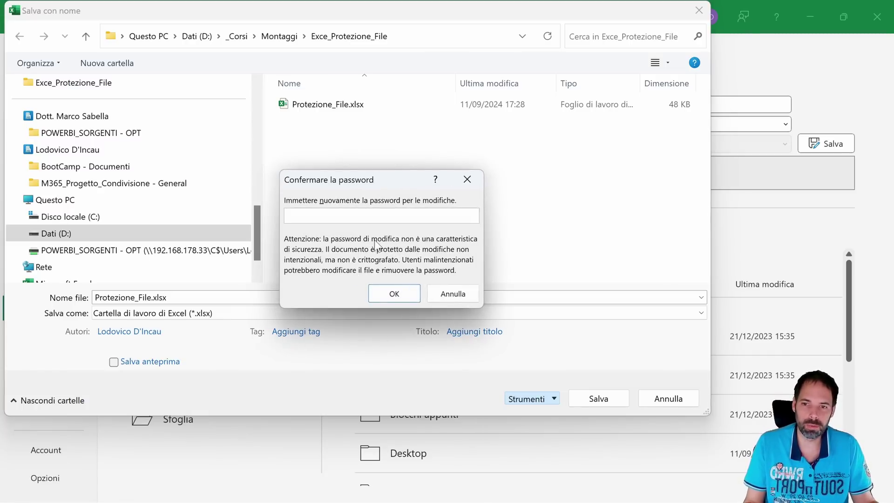
left_click(399, 295)
left_click(598, 399)
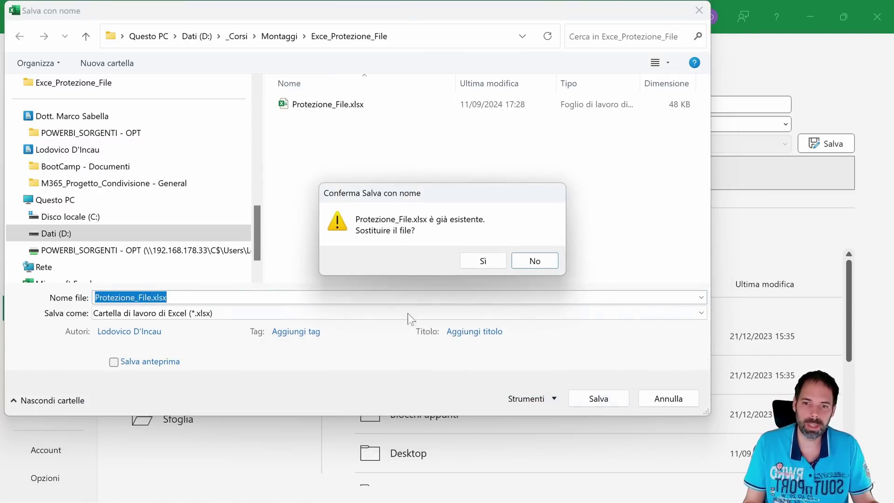
left_click(477, 263)
left_click(877, 17)
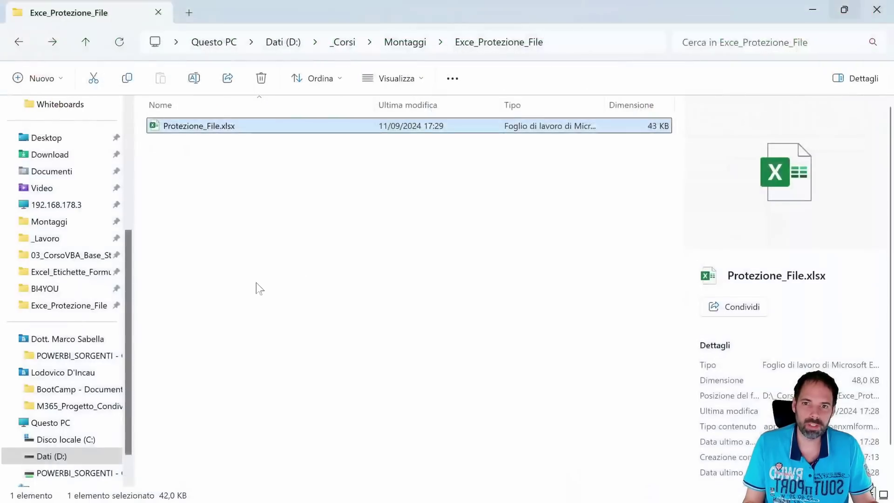
left_click(214, 125)
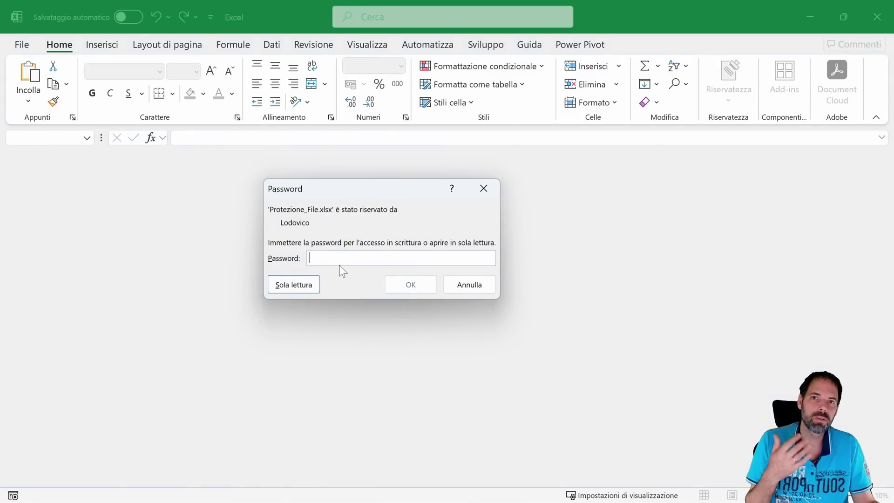
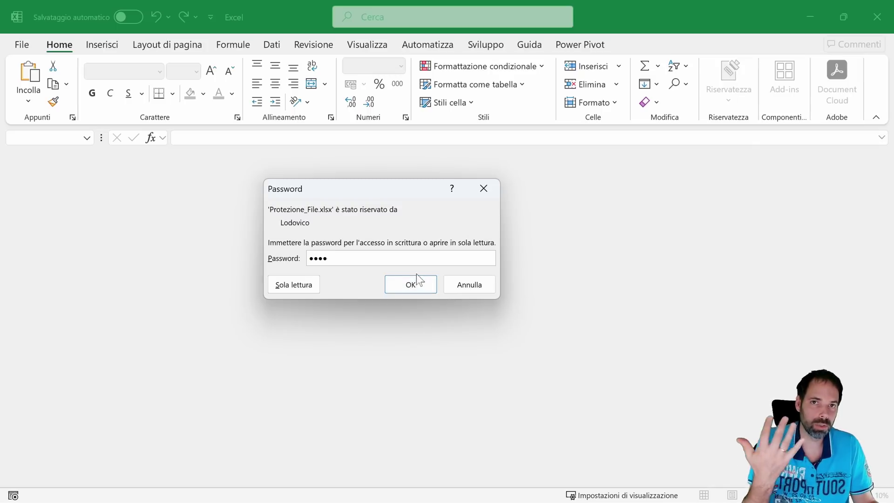
- Open Protezione_File.xlsx in read-only mode without entering the modify password
left_click_drag(331, 258, 234, 255)
key("BackSpace")
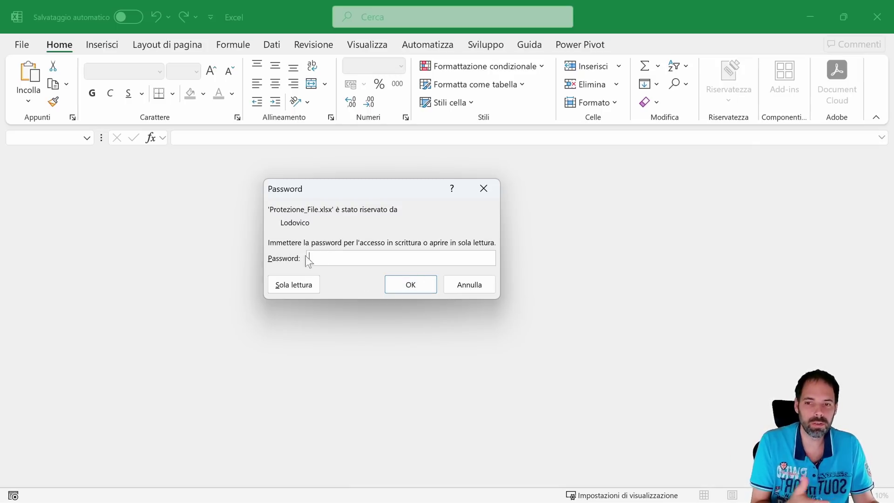
left_click(294, 284)
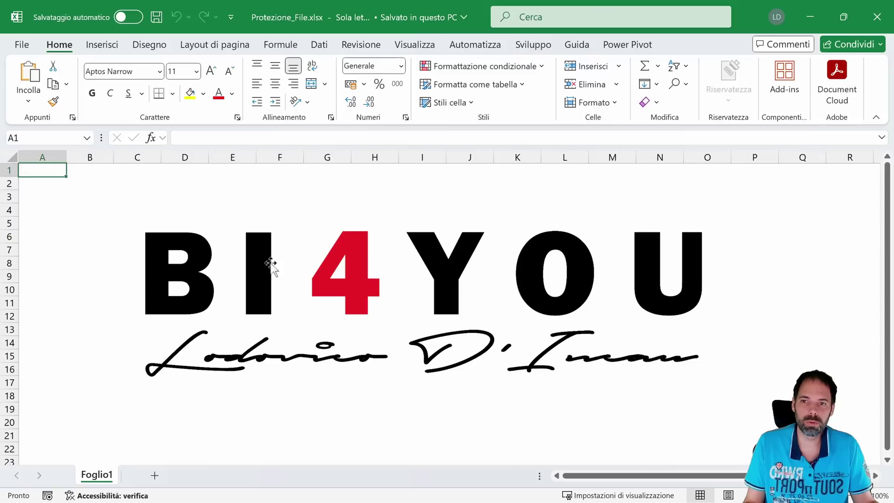
- Type test text in G3, D6 and C11, move the BI4YOU logo, and attempt to save
left_click(343, 194)
type("sadfasdf")
left_click_drag(350, 287, 533, 373)
left_click(176, 239)
type("asdfasd")
left_click(120, 304)
type("asdfasdf")
left_click(320, 249)
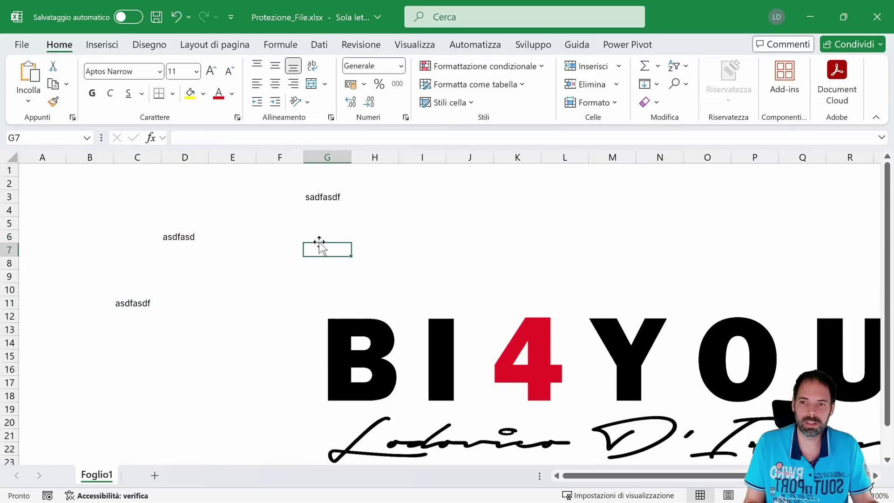
left_click(157, 18)
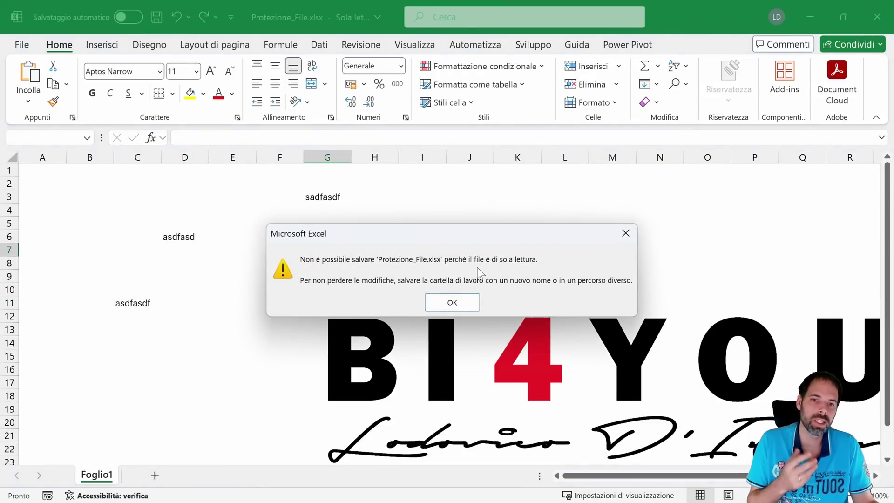
left_click(452, 302)
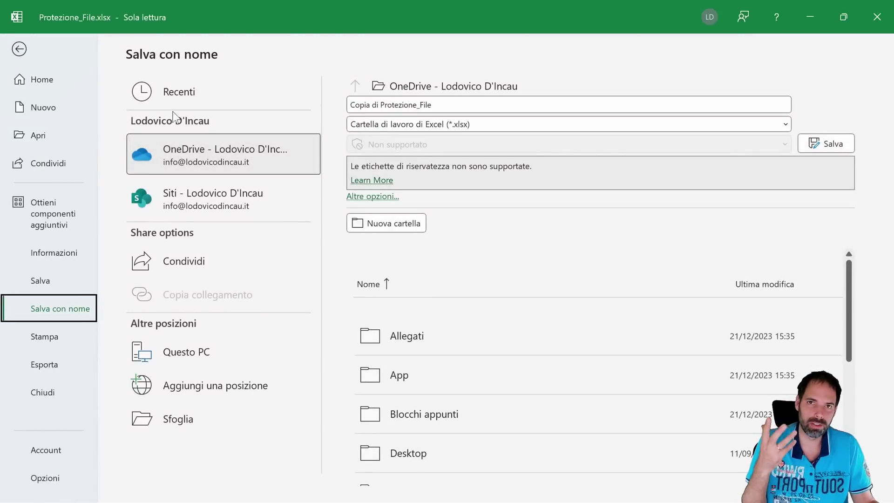
- Pick Protezione_File.xlsx as the save target, then cancel and return to the sheet unsaved
left_click(208, 421)
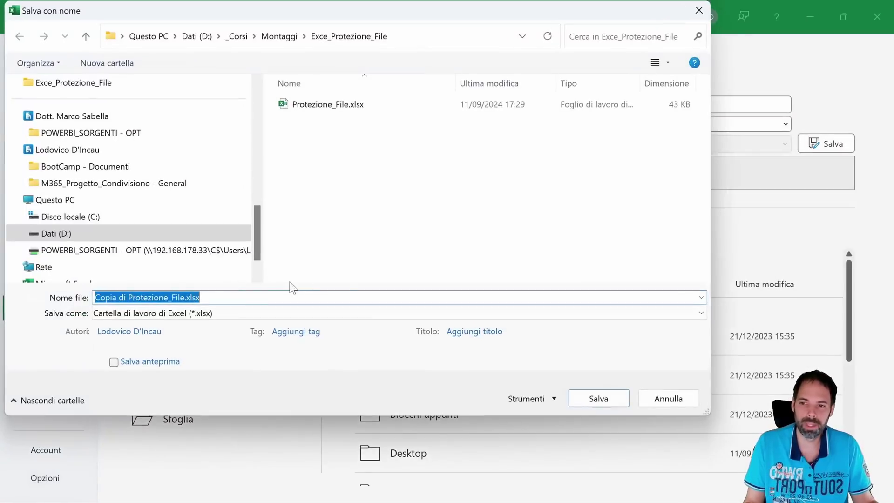
left_click(324, 108)
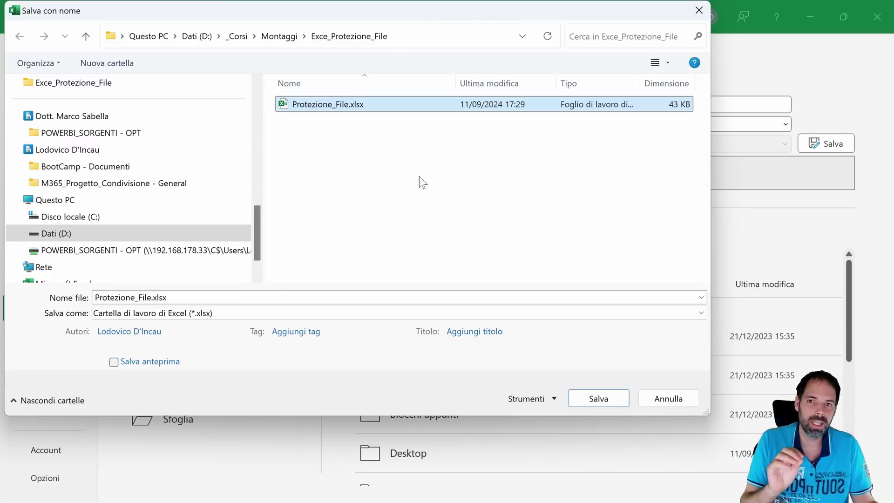
left_click(683, 400)
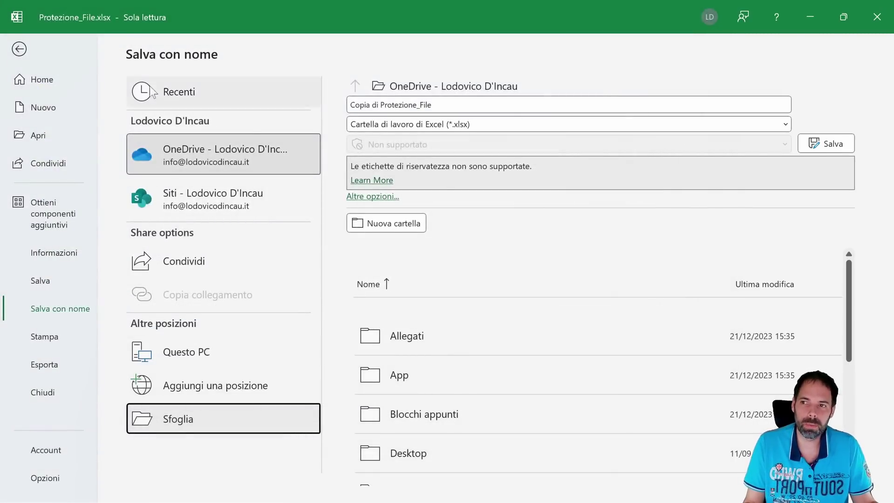
left_click(19, 49)
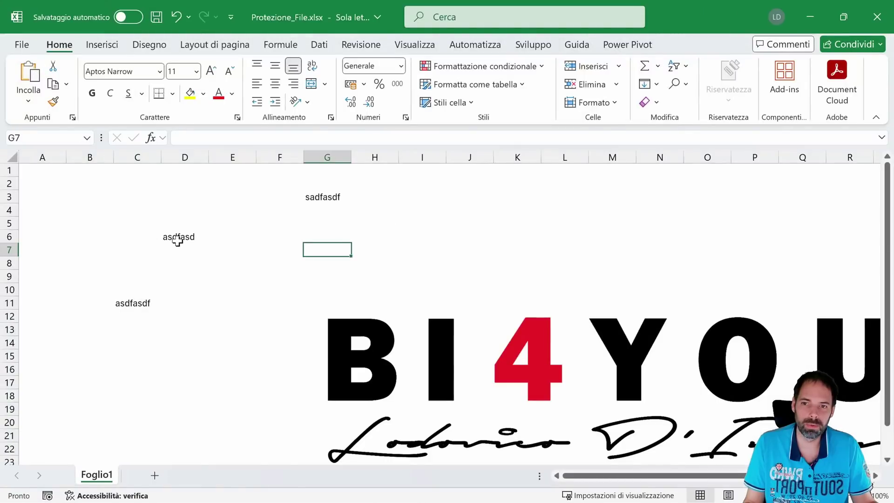
- Close the read-only workbook, discarding the test edits
left_click(876, 17)
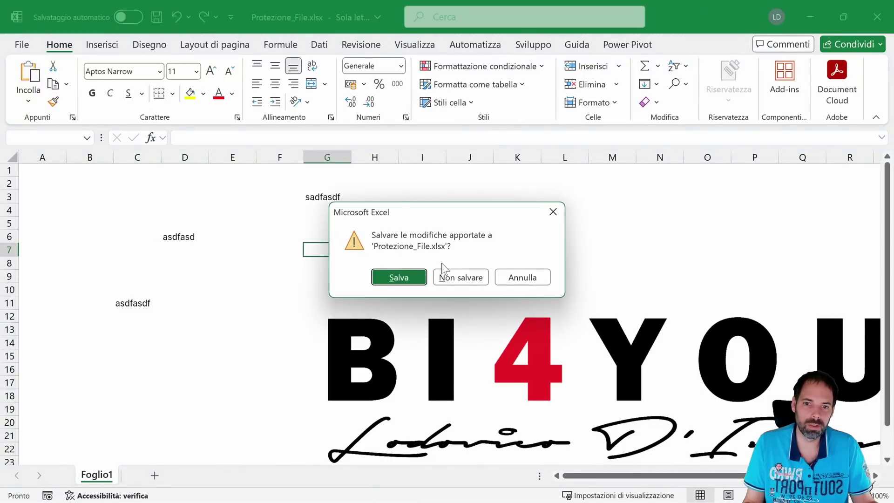
left_click(395, 280)
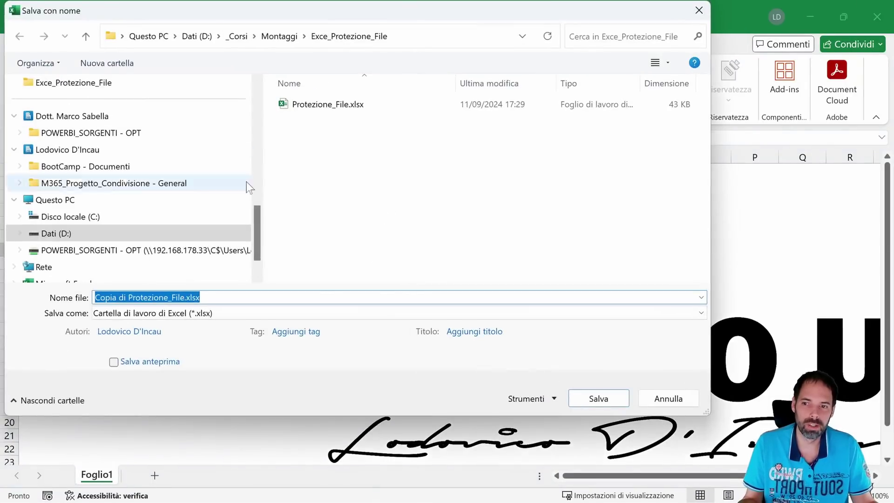
left_click(686, 399)
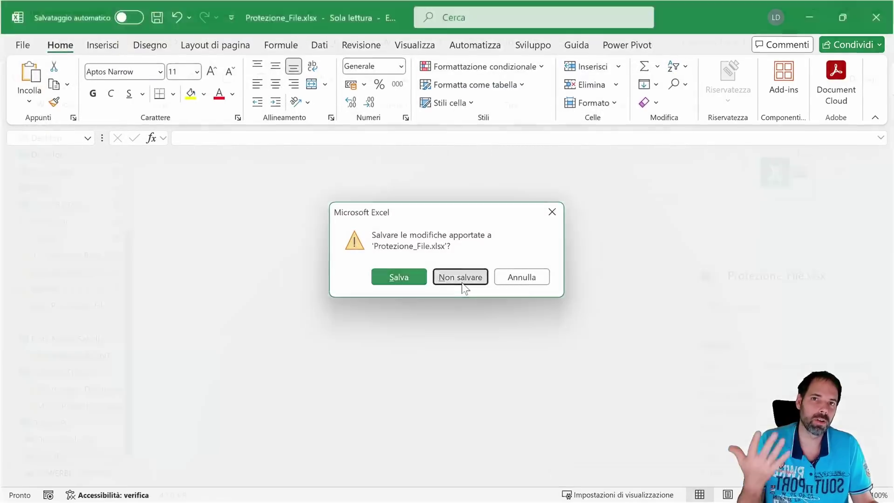
left_click(464, 278)
- Reopen Protezione_File.xlsx from the folder, entering the modify password for write access
left_click(275, 258)
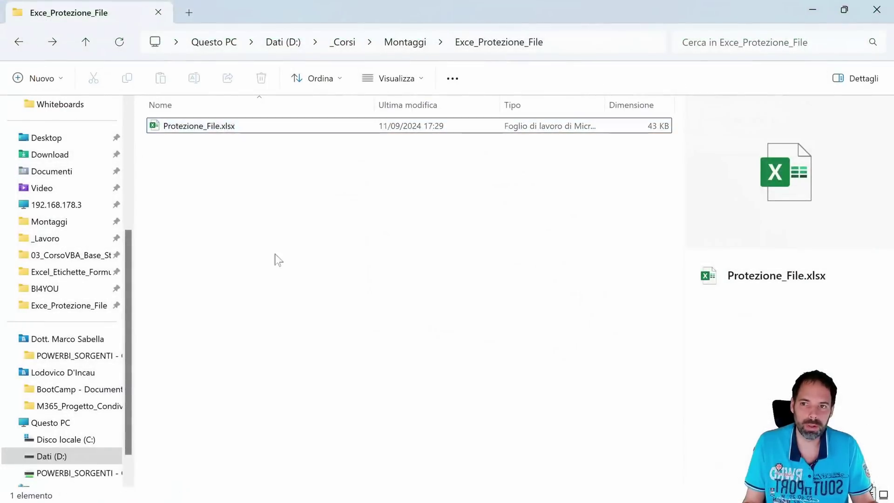
double_click(186, 126)
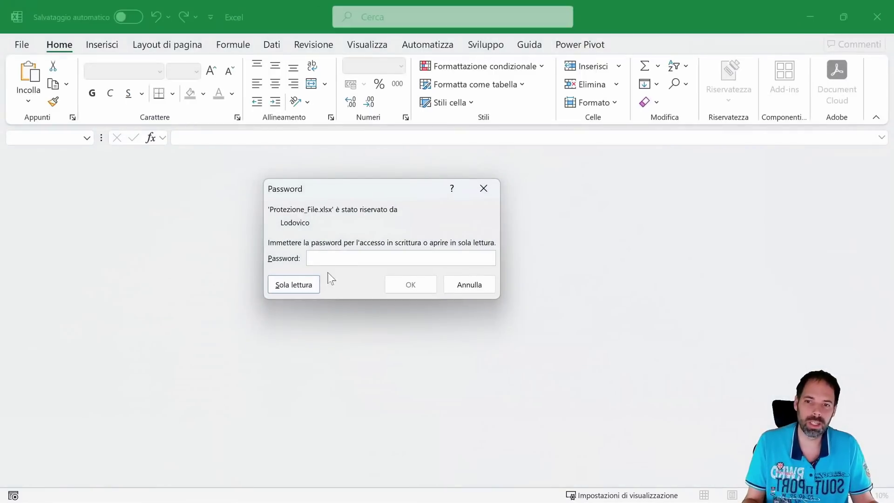
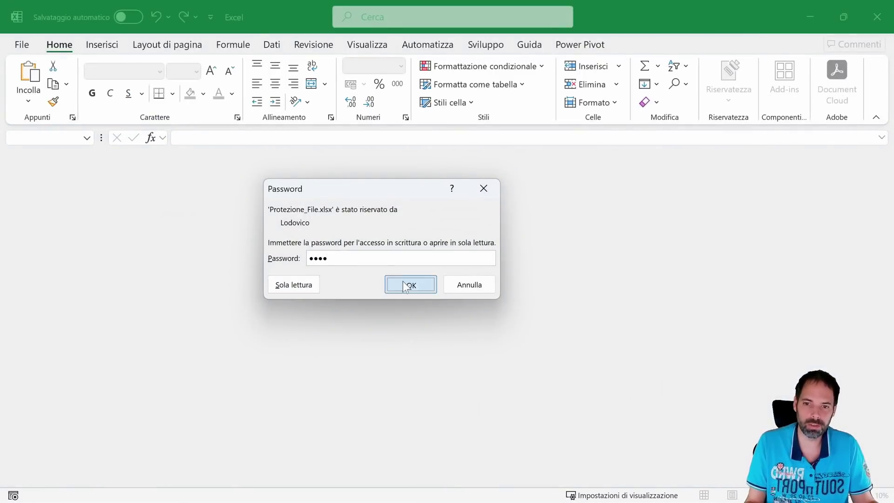
left_click(404, 282)
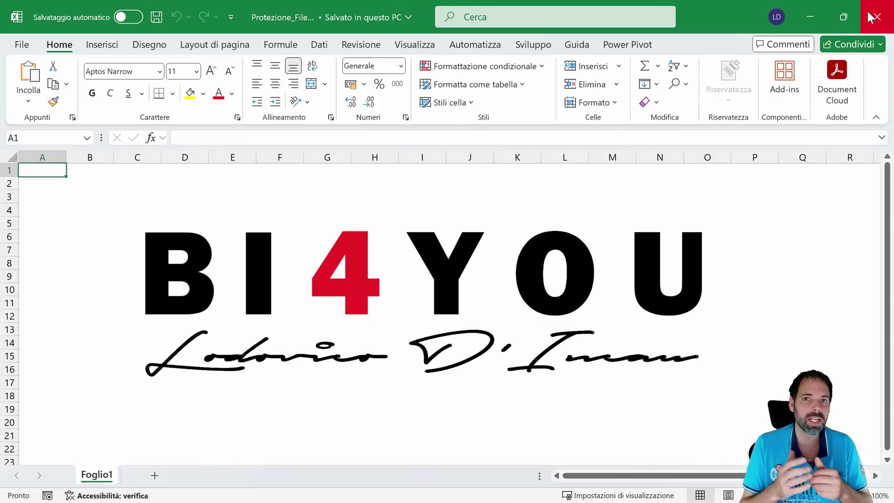
- Close the Protezione_File.xlsx workbook window after opening it with write access
left_click(869, 16)
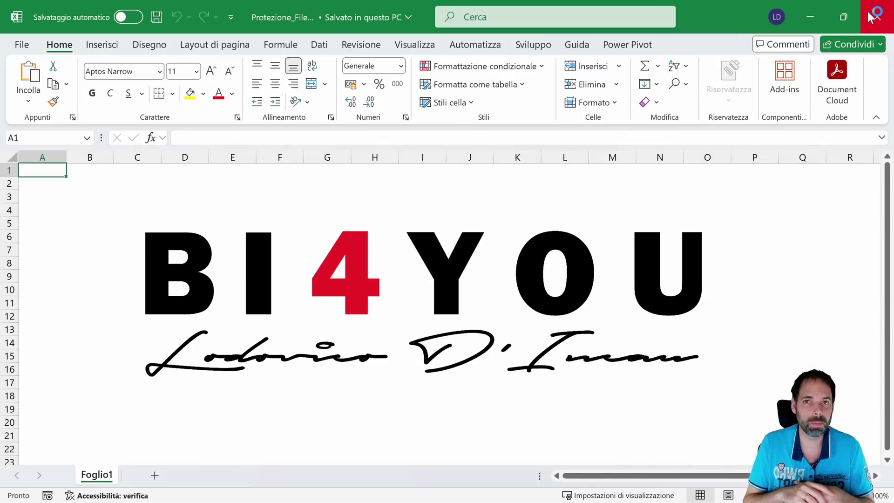